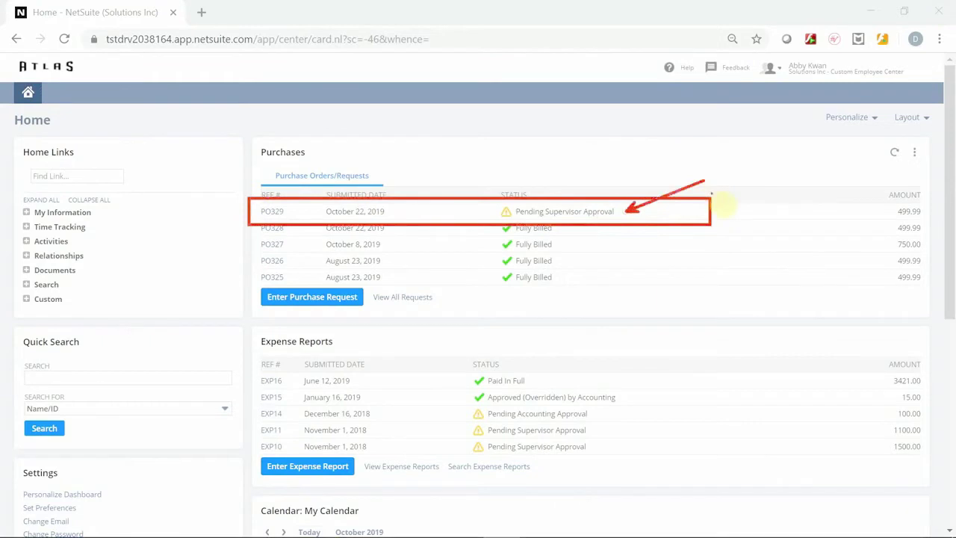
Open the purchase request pending supervisor approval and review its vendor, department, classification and item details
click(275, 213)
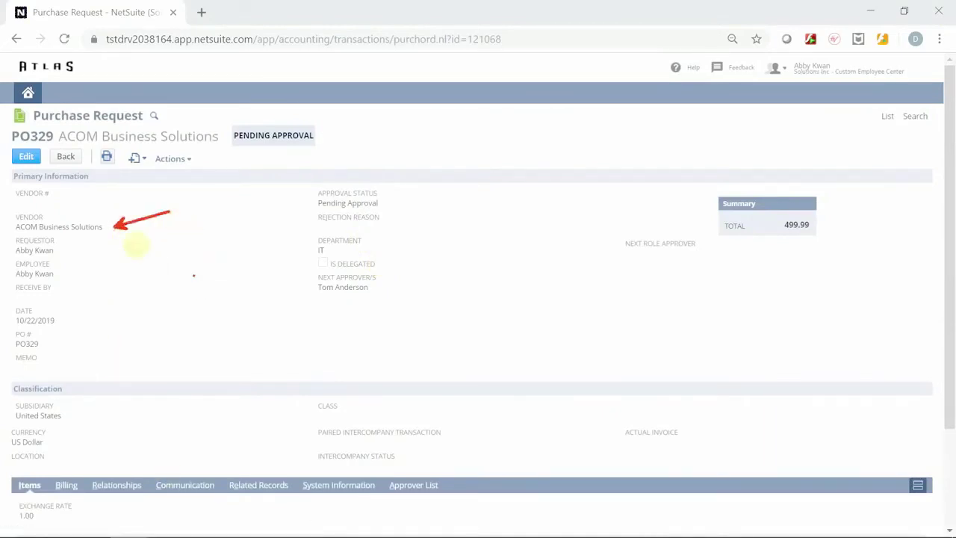
scroll(137, 289, down, 2)
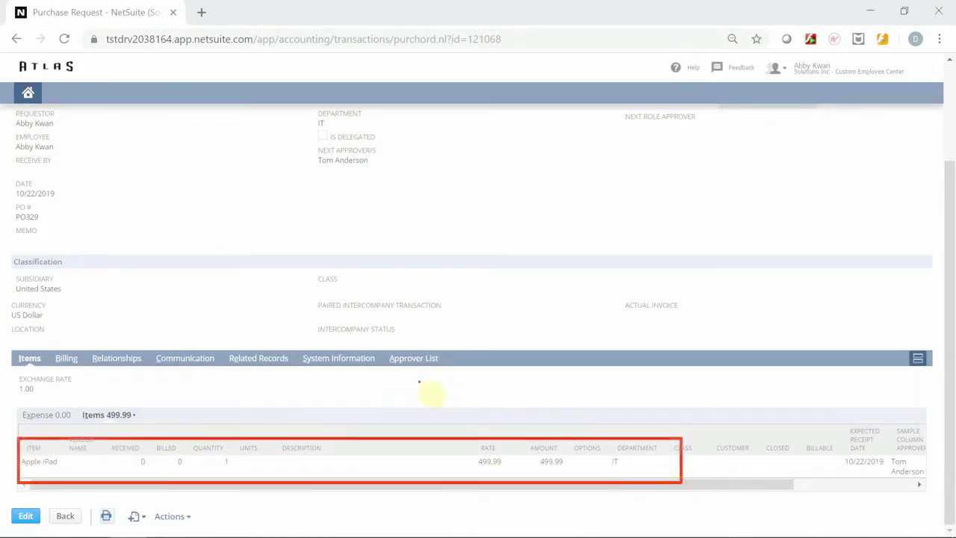
scroll(419, 381, up, 2)
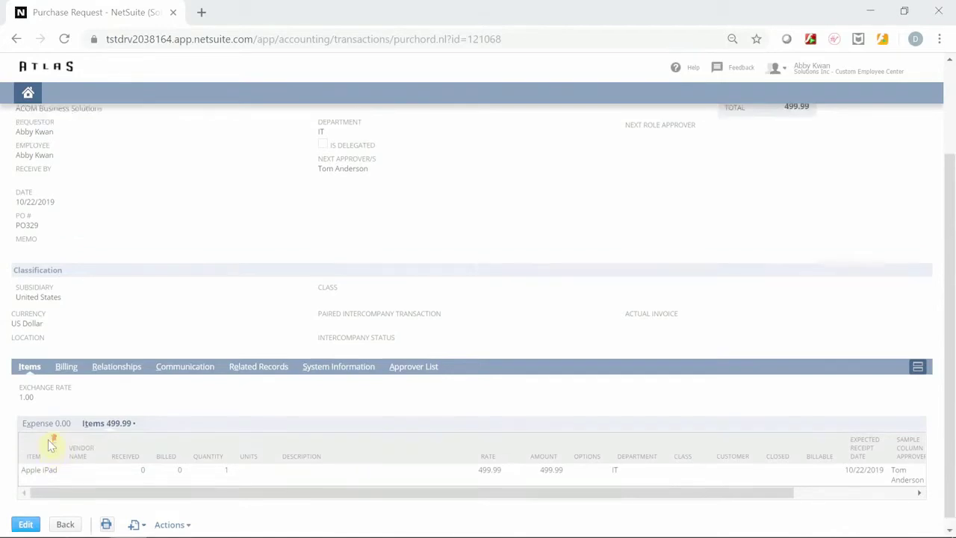
drag(7, 374, 116, 406)
drag(69, 441, 104, 433)
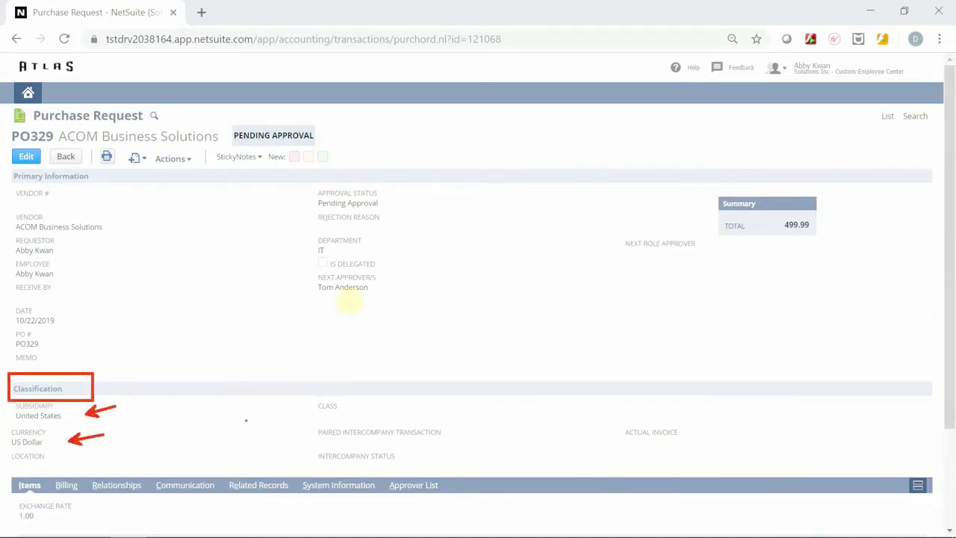
mouse_move(312, 232)
mouse_down()
mouse_move(411, 256)
mouse_move(378, 254)
mouse_up()
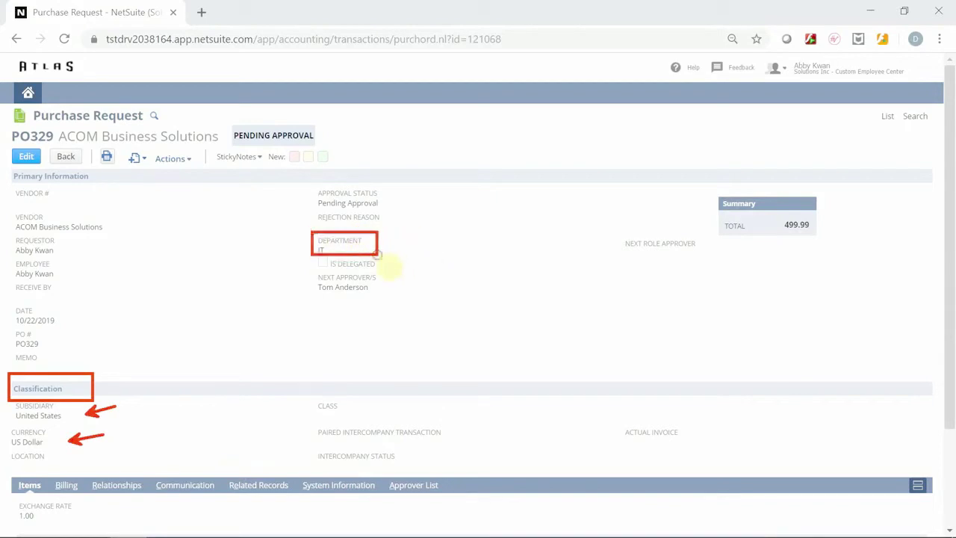
key(Escape)
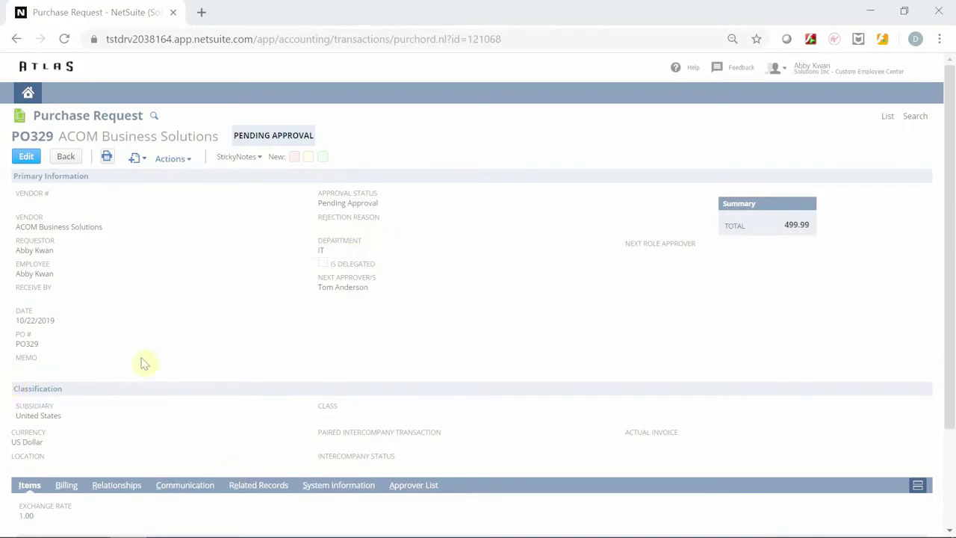
scroll(155, 361, down, 1)
scroll(153, 360, down, 2)
scroll(149, 359, up, 3)
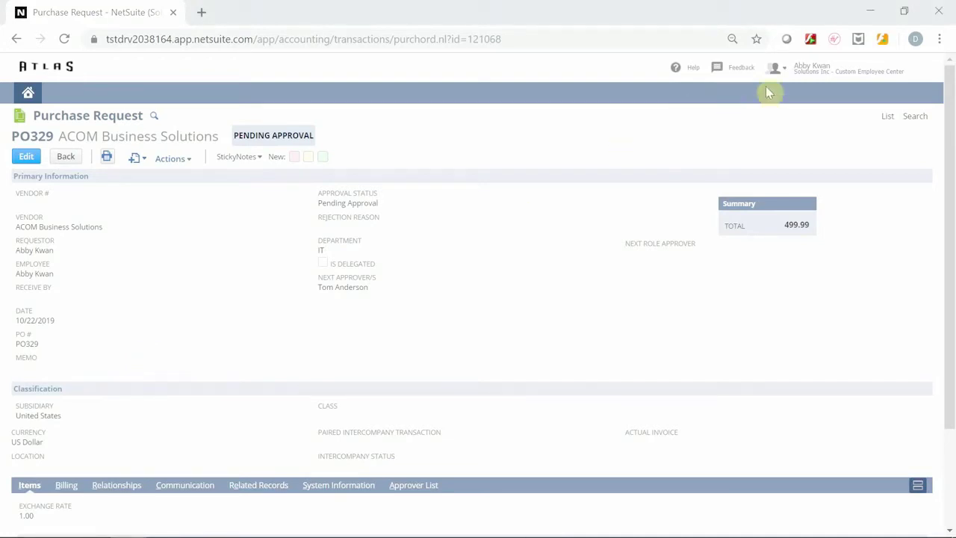
Switch to the Solutions Inc - MM - IT Manager role and review the approval reminders on its dashboard
mouse_move(817, 79)
click(836, 198)
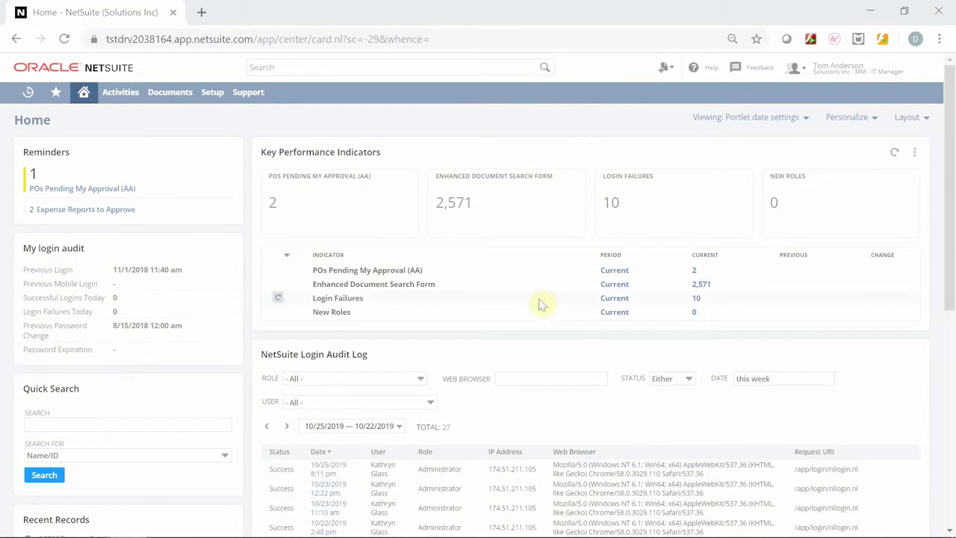
drag(9, 132, 238, 224)
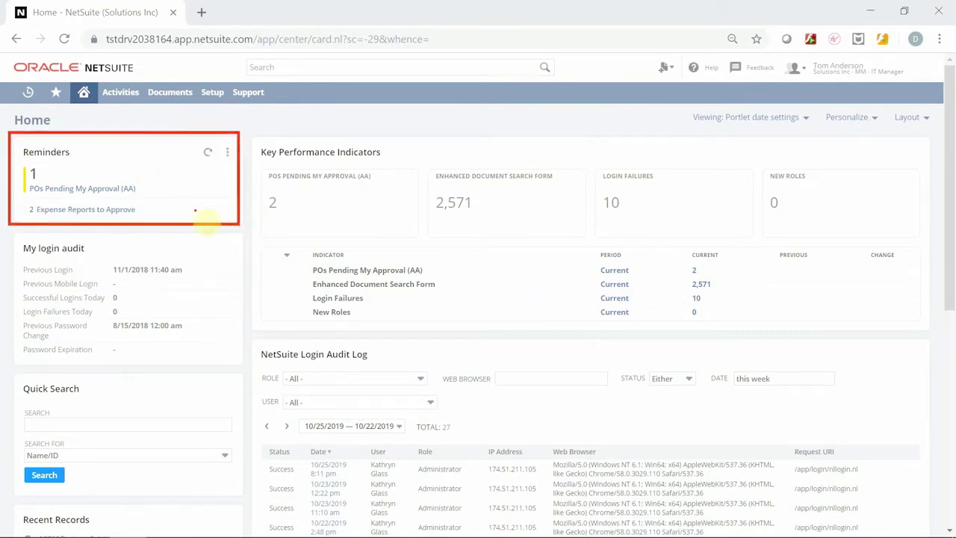
mouse_move(143, 175)
mouse_down()
mouse_move(166, 183)
mouse_move(167, 221)
mouse_move(151, 218)
mouse_move(168, 224)
mouse_up()
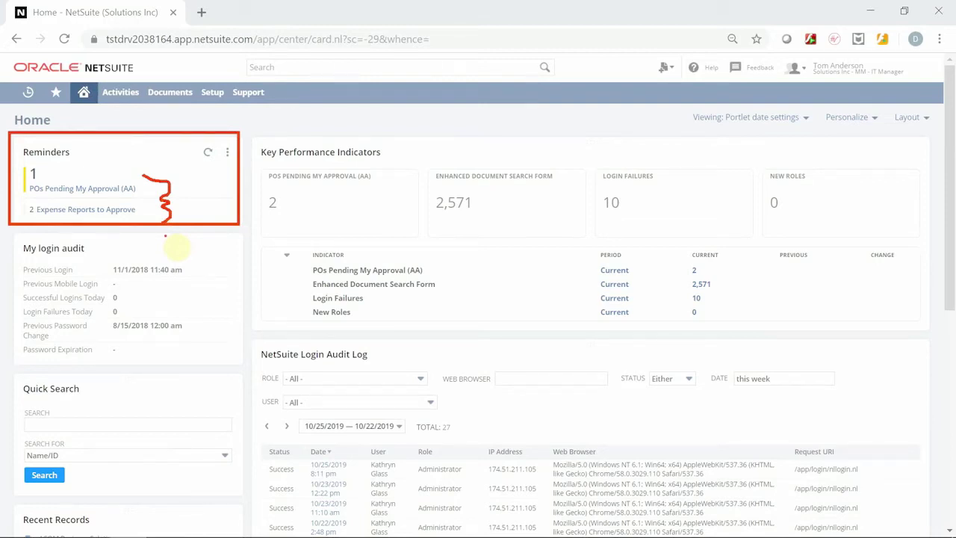
Open the 10/22/2019 purchase order from the POs Pending My Approval reminder, check its Apple iPad line and approve it
click(97, 189)
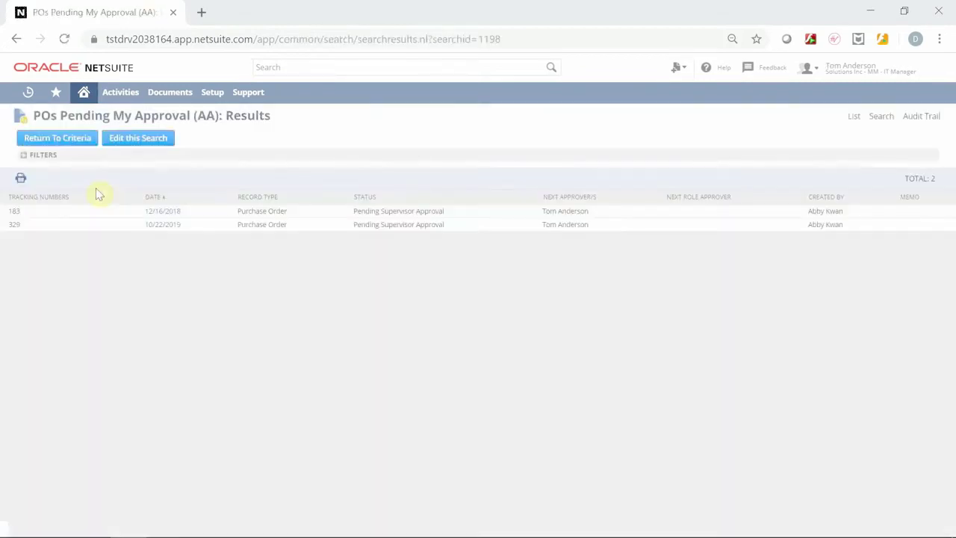
click(165, 228)
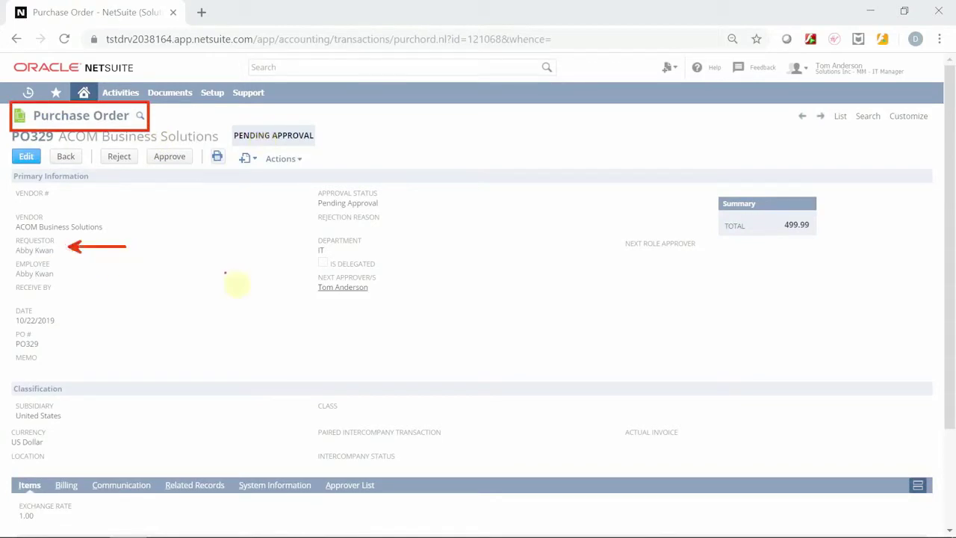
scroll(111, 168, down, 3)
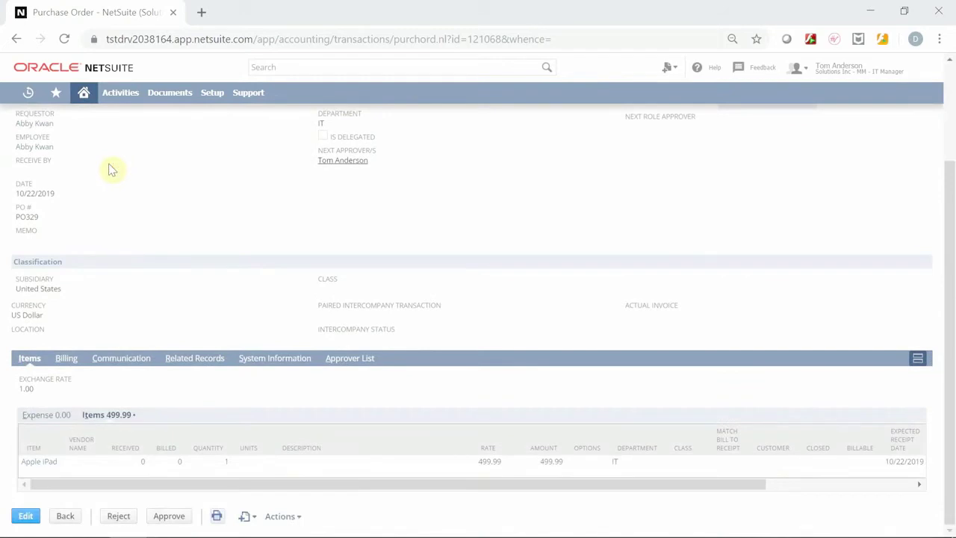
drag(20, 448, 112, 473)
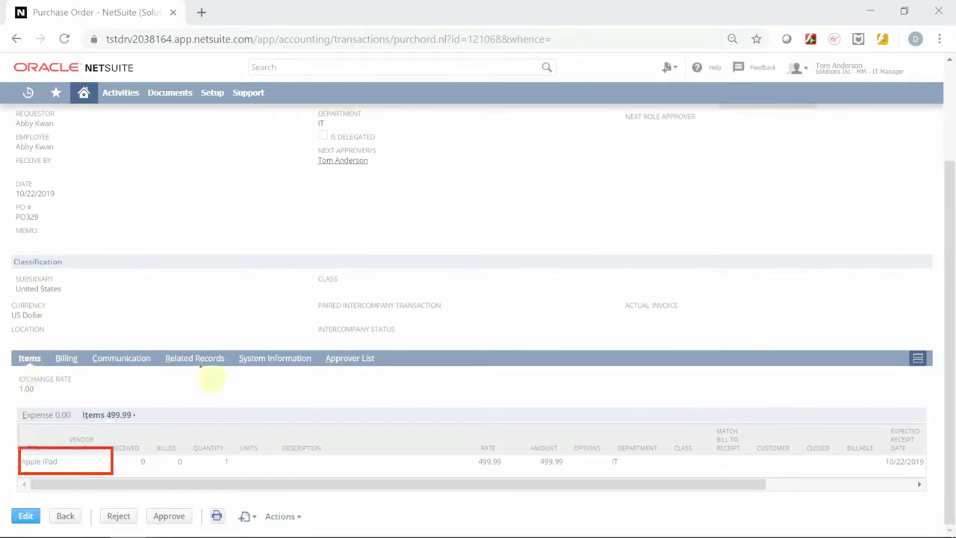
scroll(47, 411, up, 3)
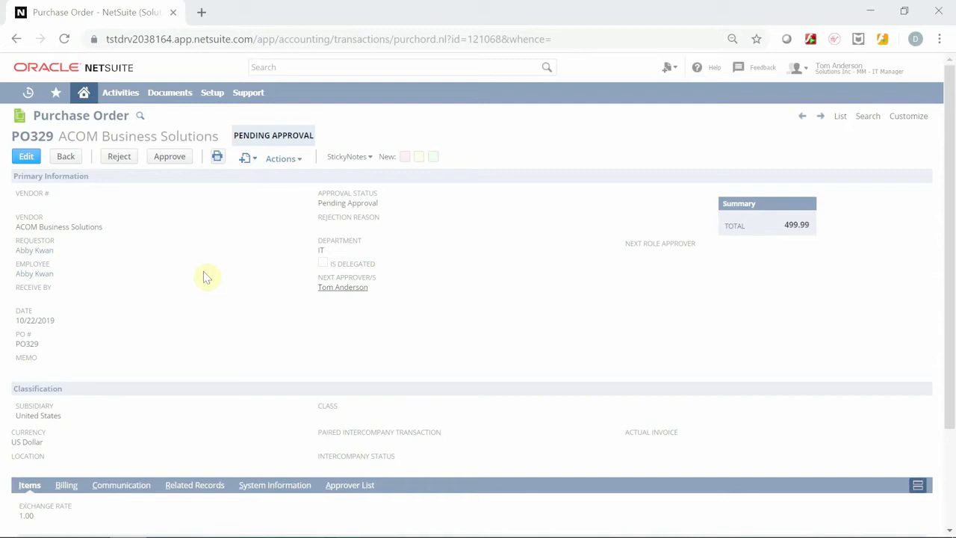
click(177, 160)
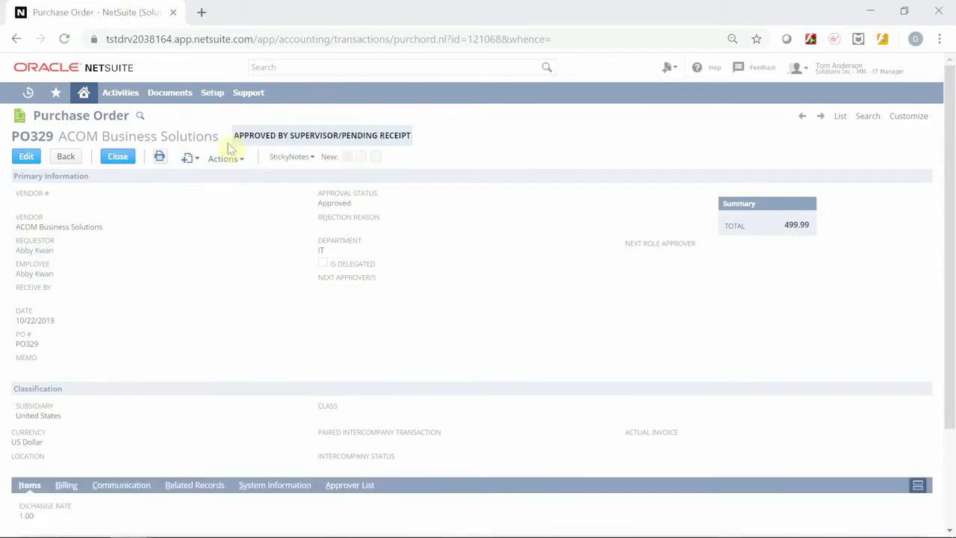
drag(230, 121, 429, 149)
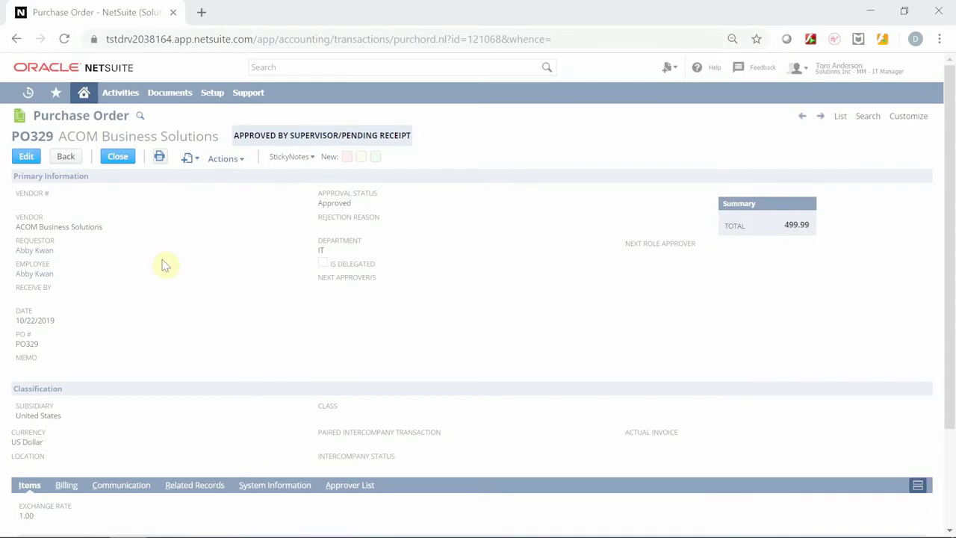
Switch to the Solutions Inc - MM - Purchasing Manager role and review its dashboard tiles, key performance indicators and Navigation Portlet
scroll(196, 271, down, 2)
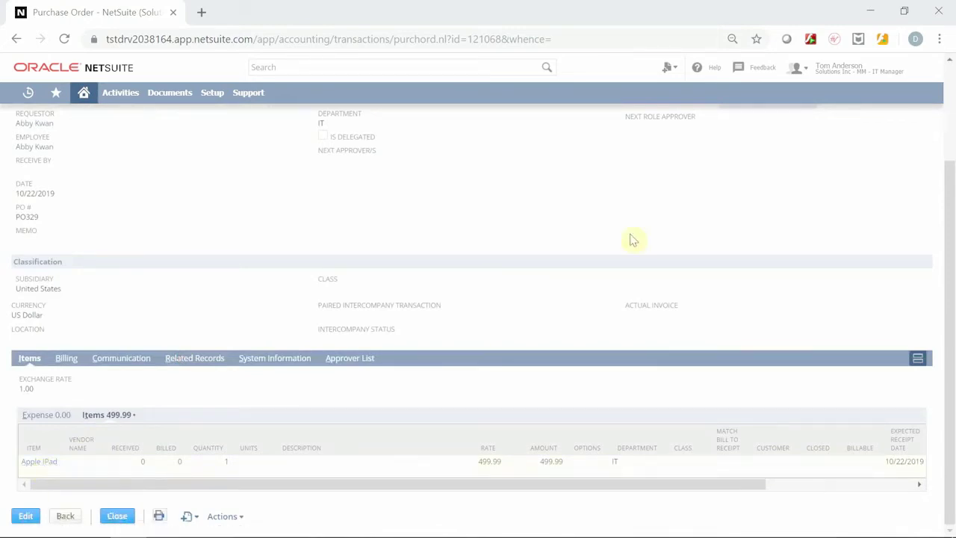
mouse_move(855, 69)
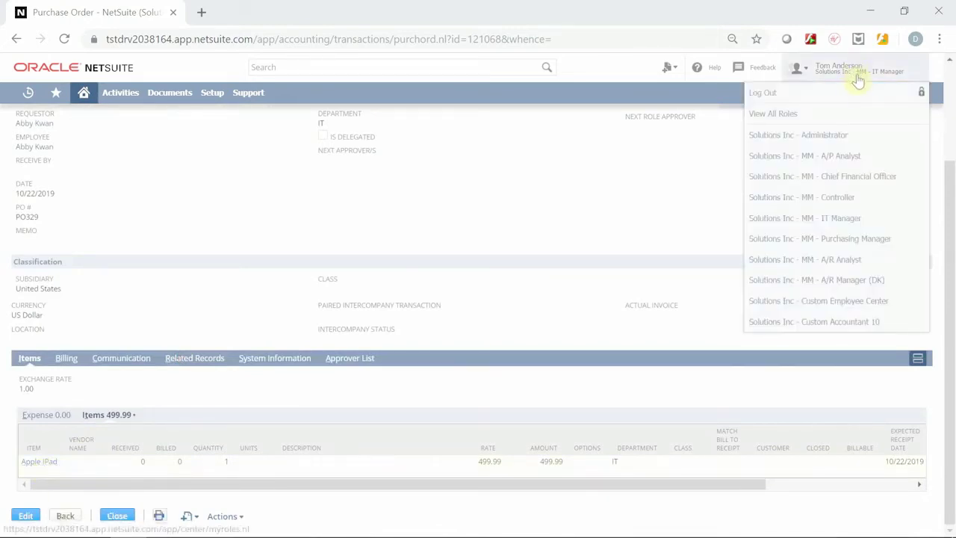
click(846, 238)
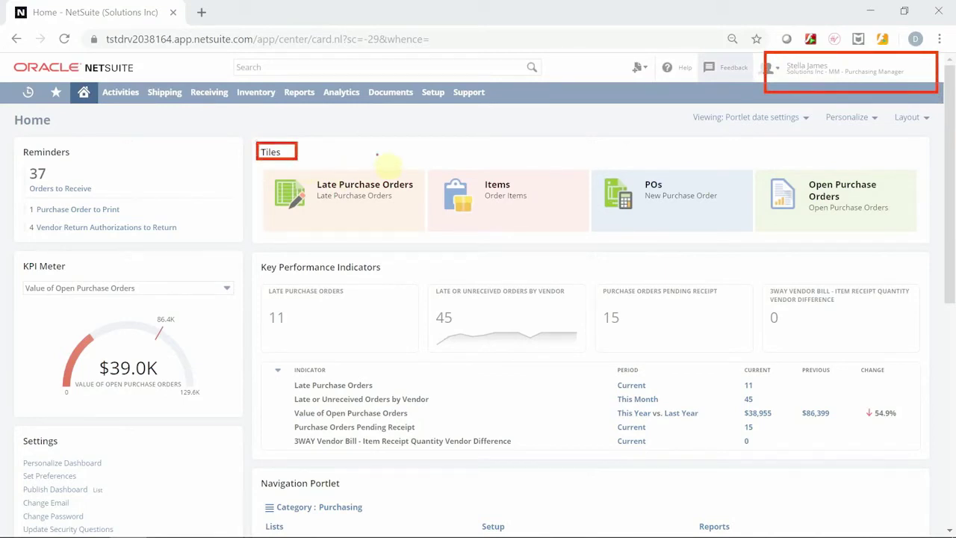
scroll(821, 254, down, 1)
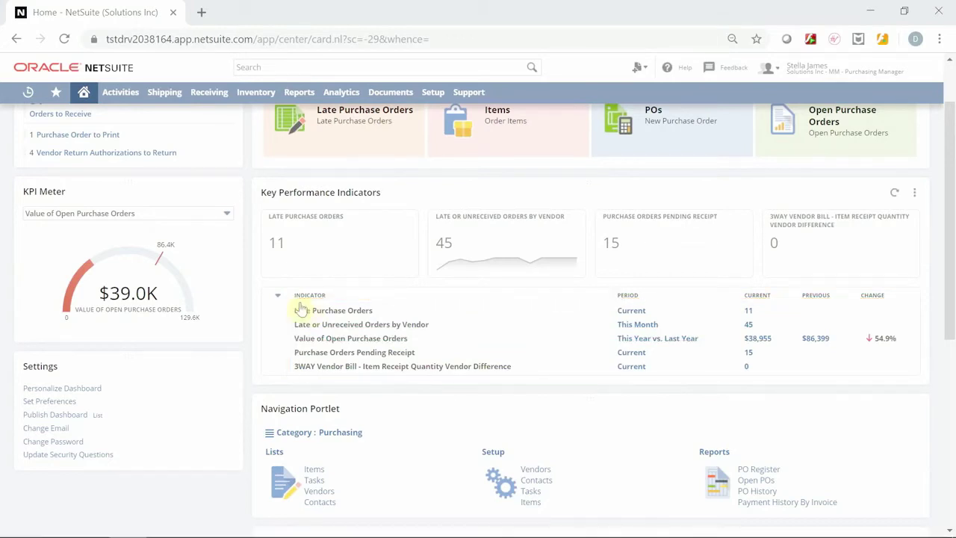
scroll(302, 308, down, 1)
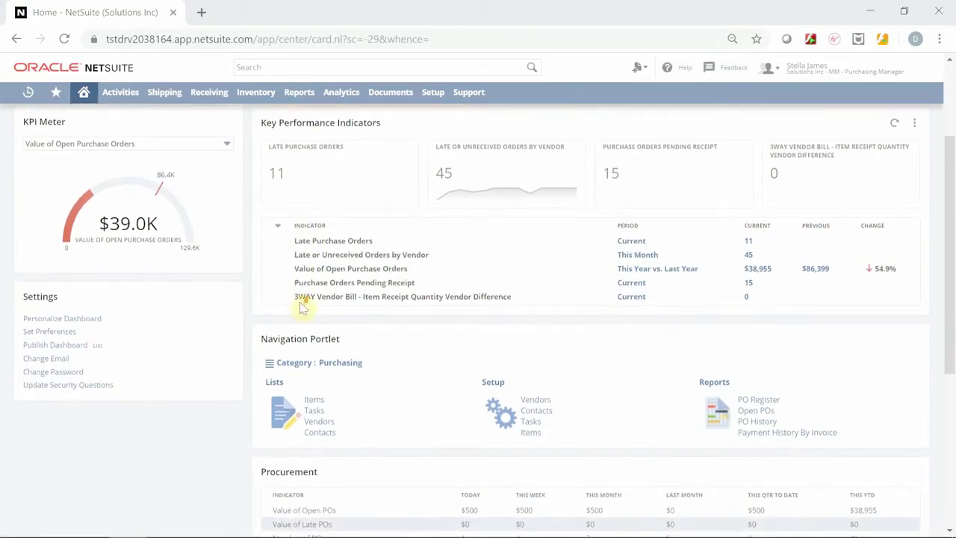
scroll(302, 308, up, 2)
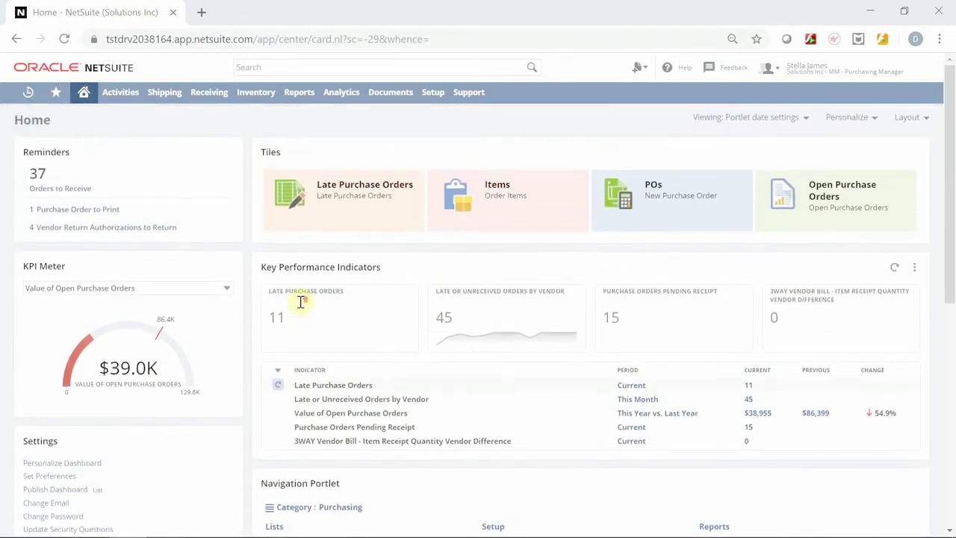
scroll(301, 302, down, 1)
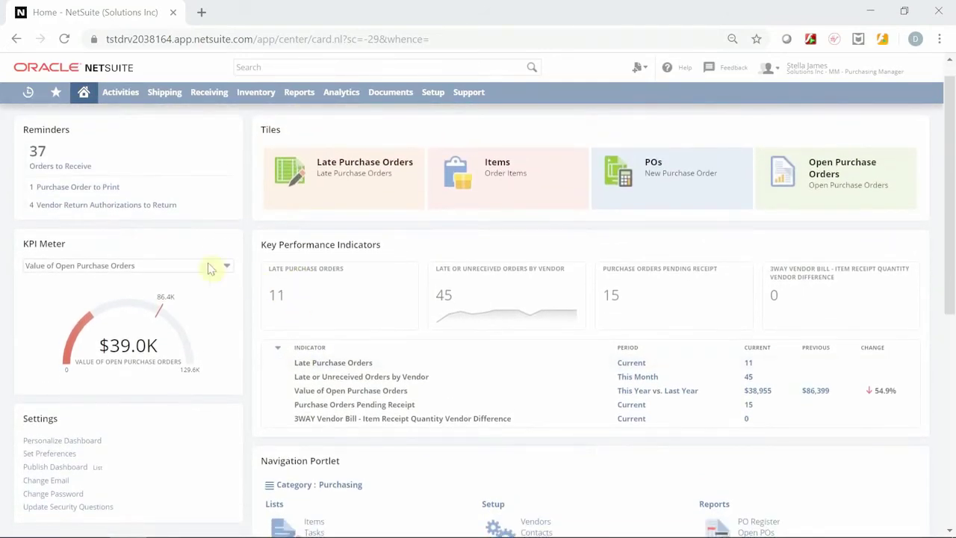
Receive the 10/22/2019 ACOM Business Solutions purchase order from Orders to Receive and save the item receipt
click(71, 174)
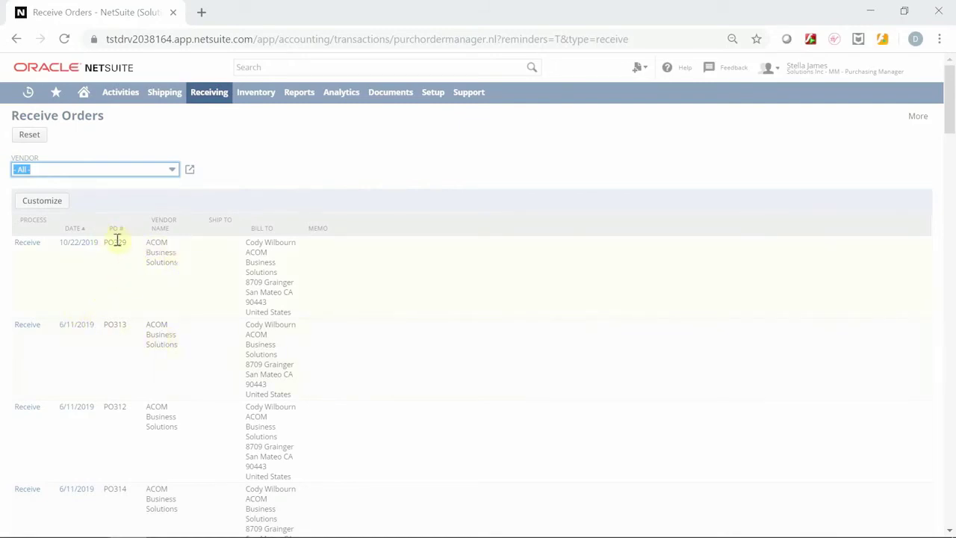
click(34, 243)
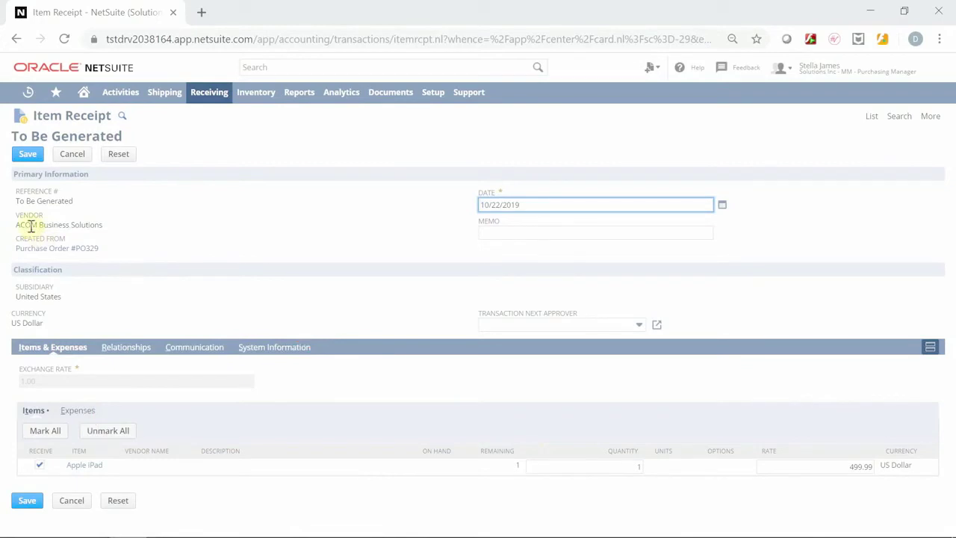
click(26, 155)
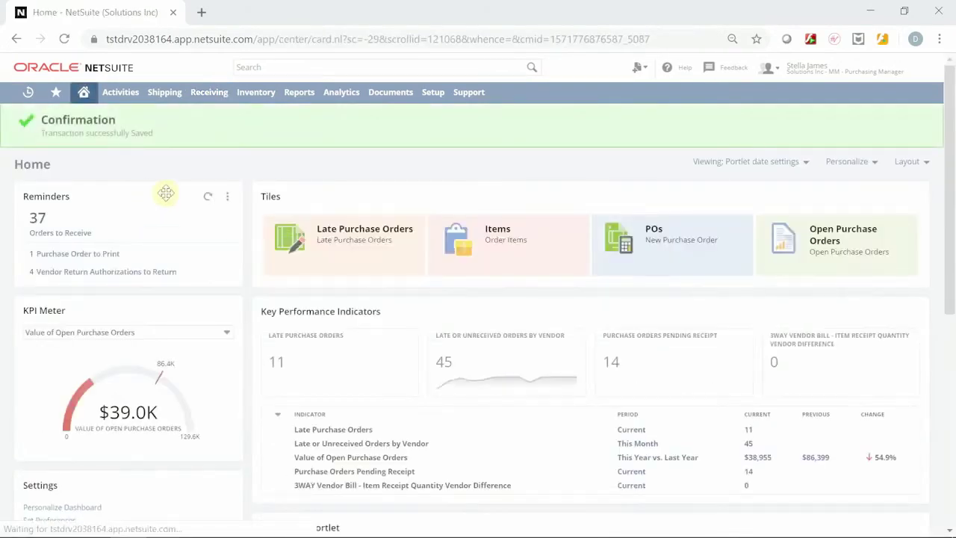
Open the newest ACOM Business Solutions item receipt from the recent records and view its GL impact
mouse_move(28, 92)
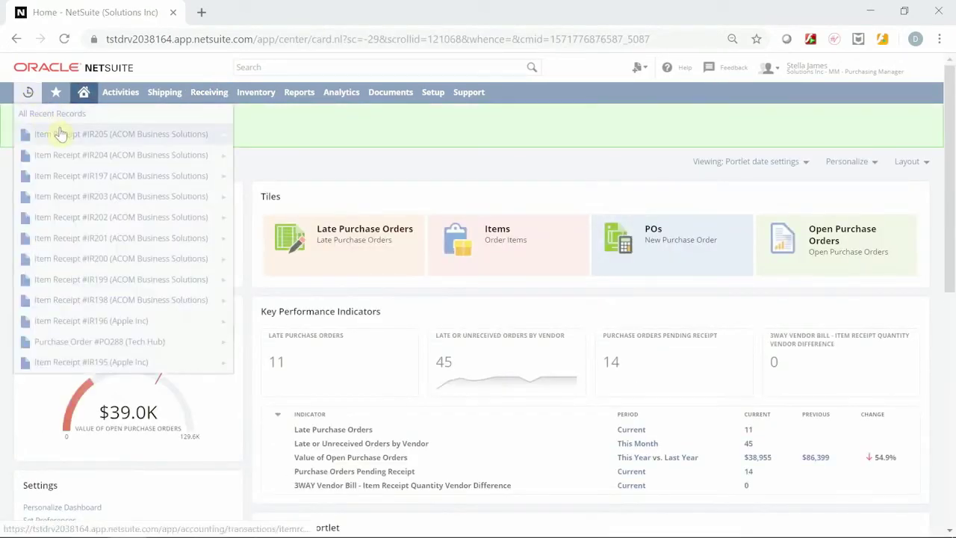
click(58, 134)
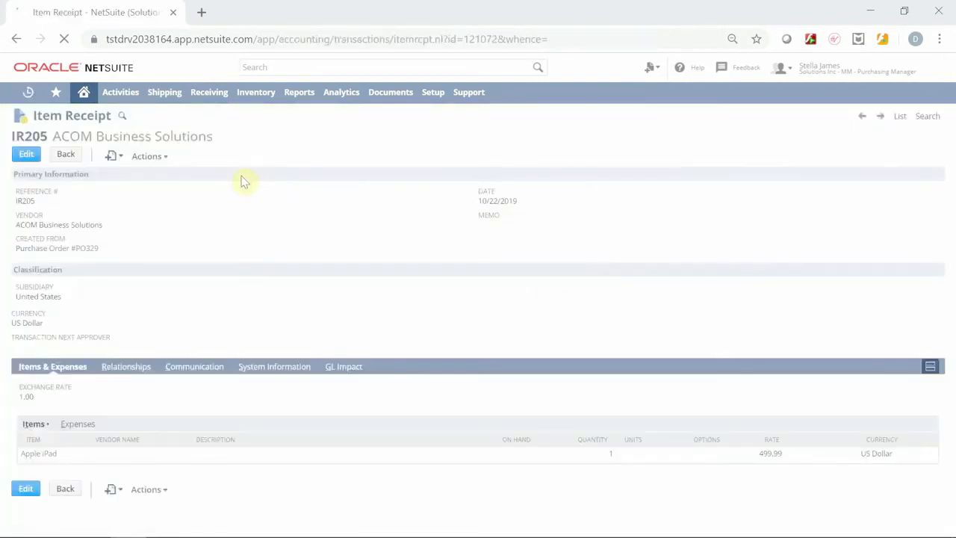
mouse_move(141, 156)
click(171, 187)
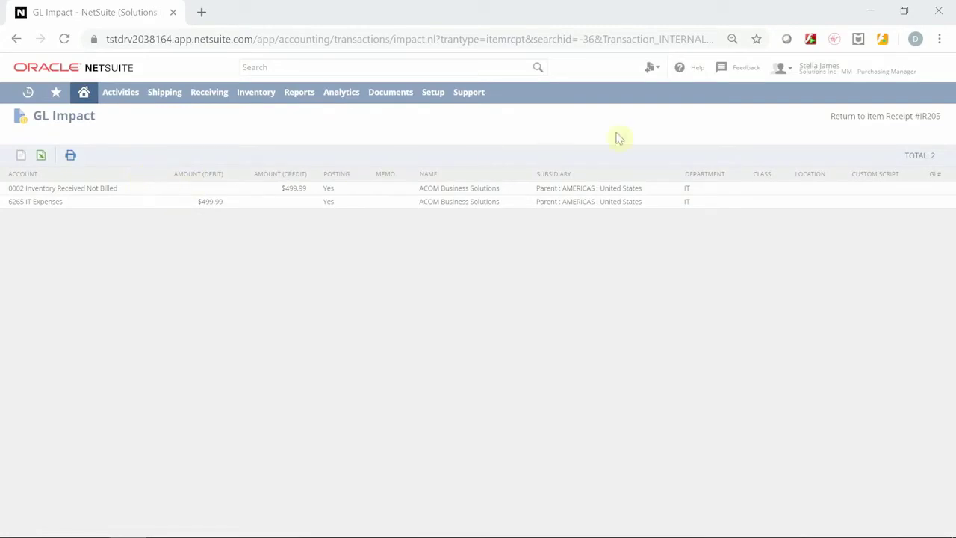
Switch to the Solutions Inc - MM - A/P Analyst role and review its payables indicators, Navigation Portlet and A/P Aging
mouse_move(806, 79)
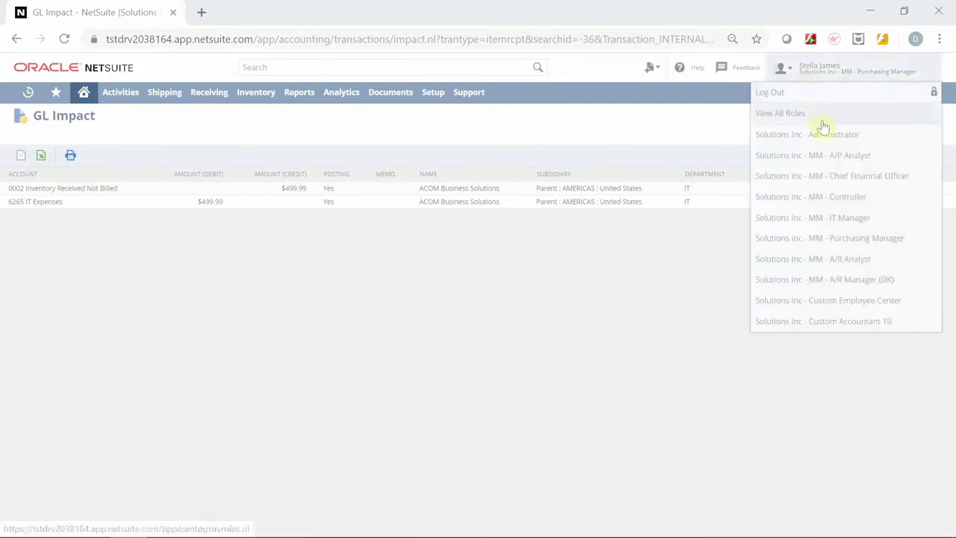
click(829, 155)
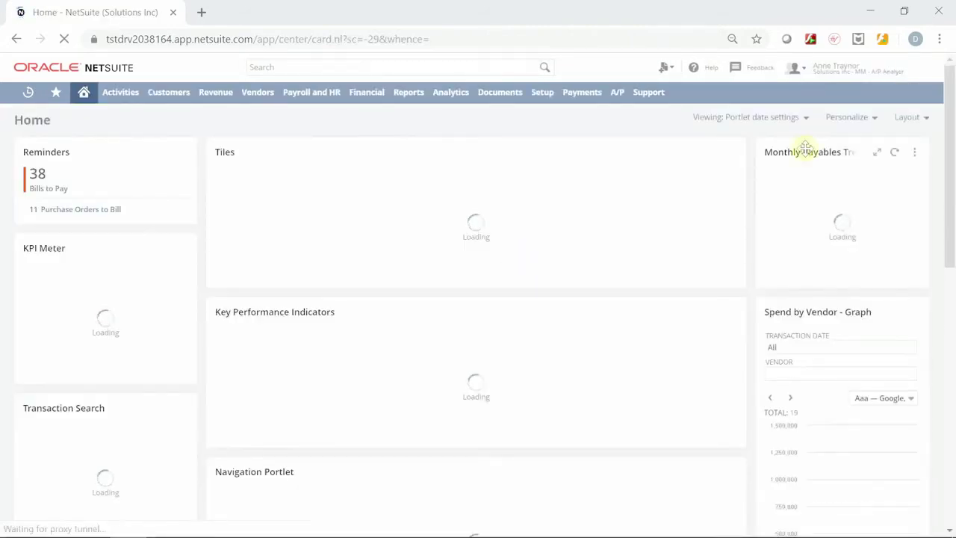
mouse_move(799, 69)
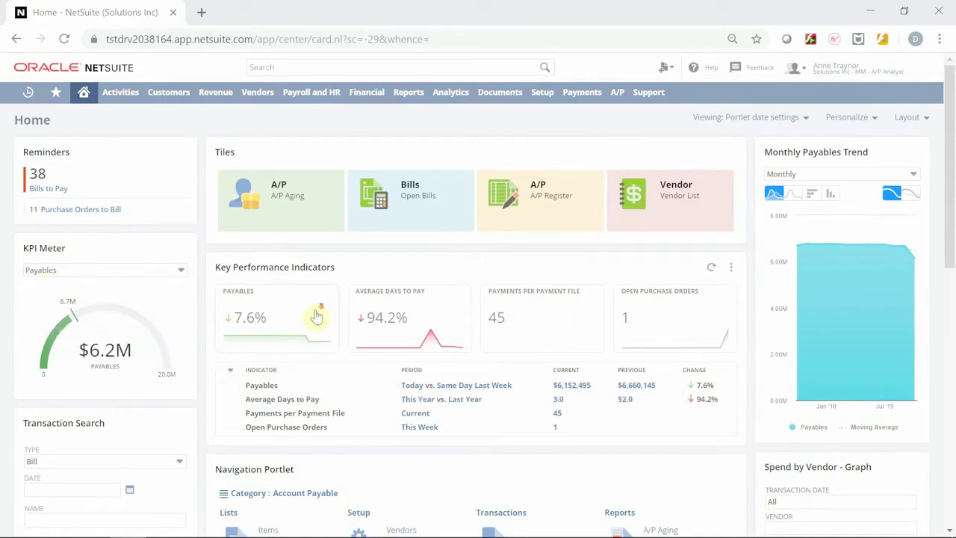
scroll(316, 317, down, 2)
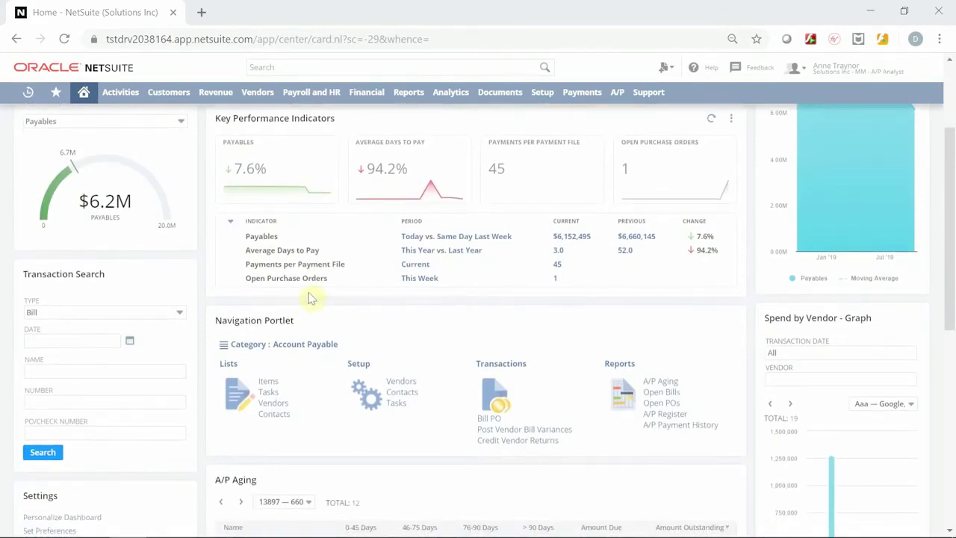
scroll(312, 298, down, 2)
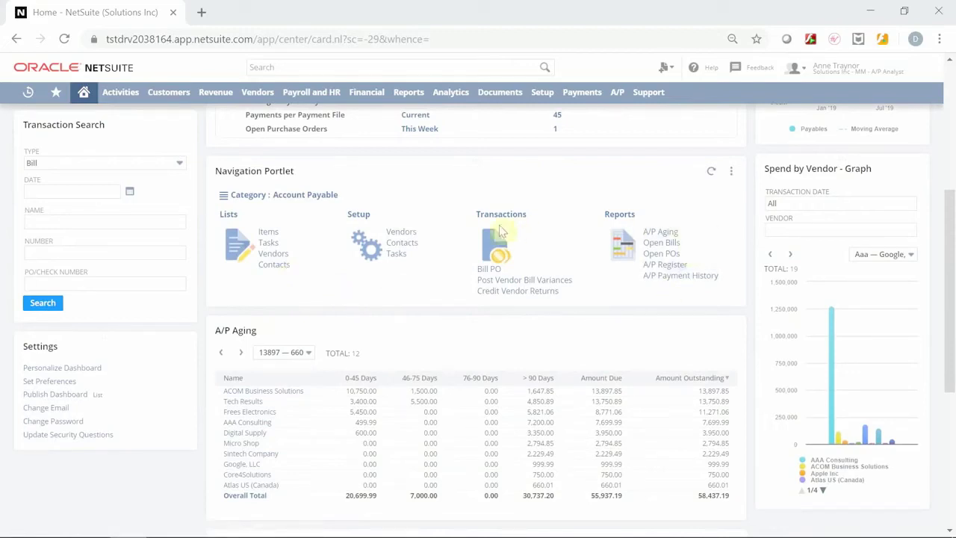
Bill the 10/22/2019 ACOM Business Solutions purchase order from Purchase Orders to Bill, check its item line and save the vendor bill
scroll(503, 233, up, 4)
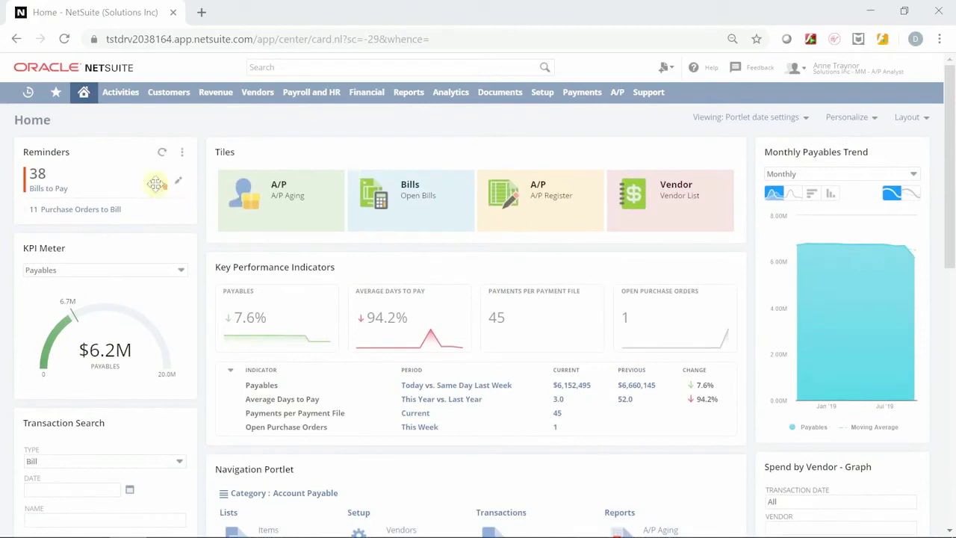
click(74, 216)
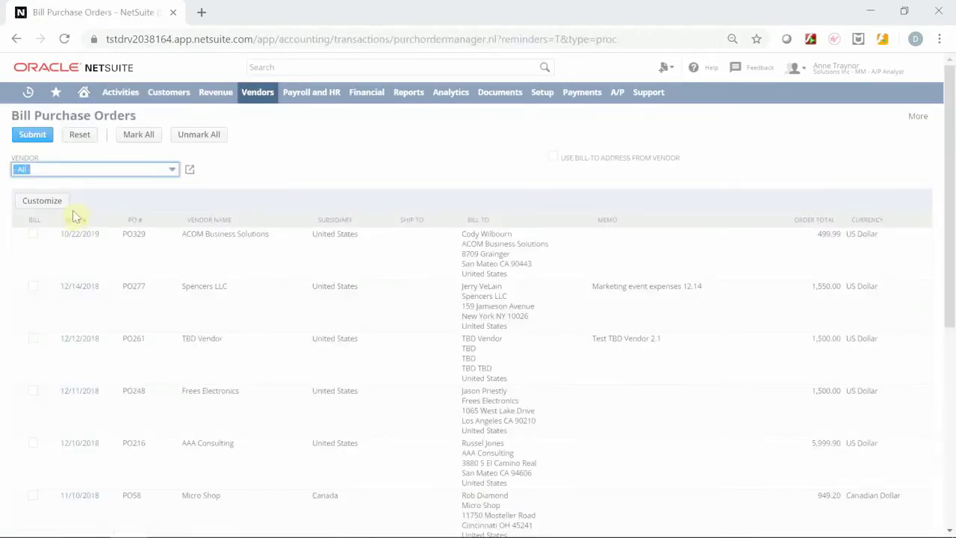
click(34, 236)
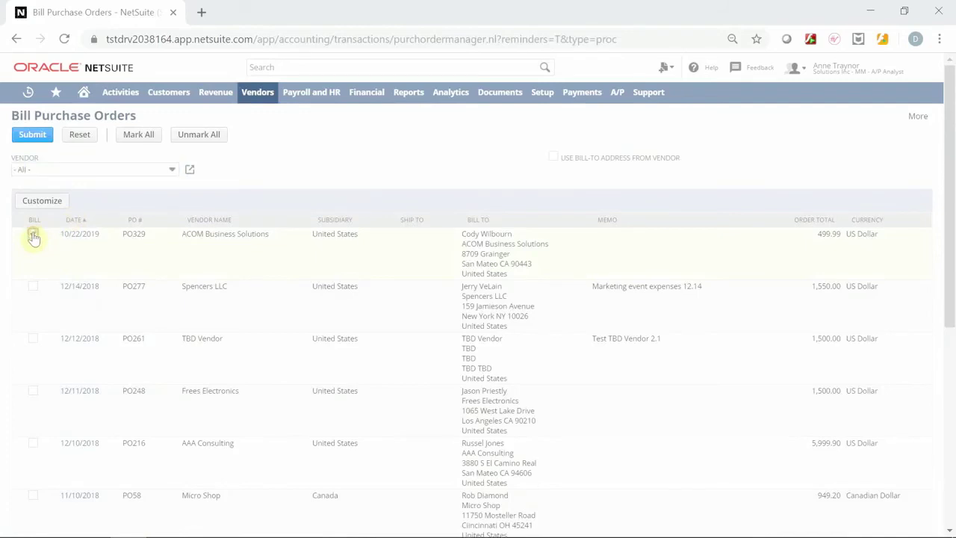
click(35, 137)
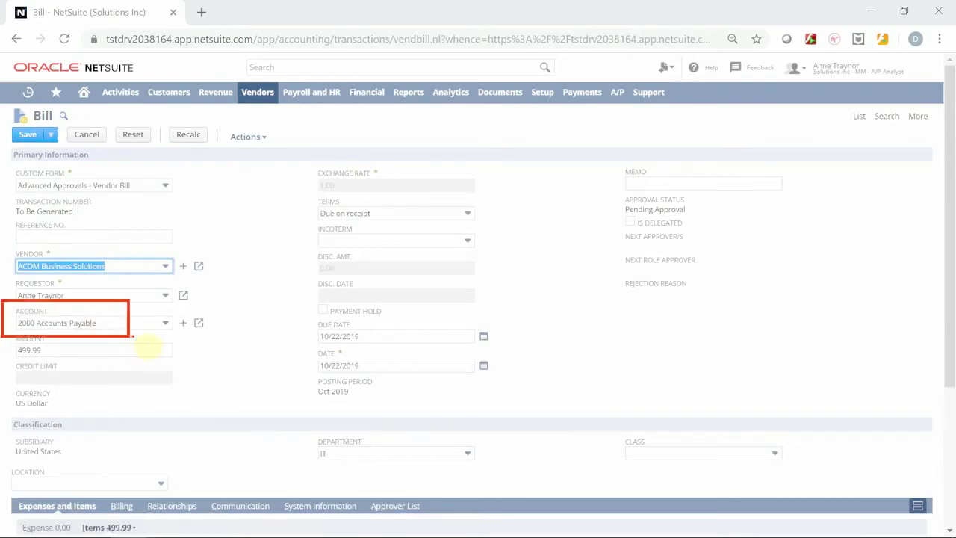
scroll(194, 332, down, 3)
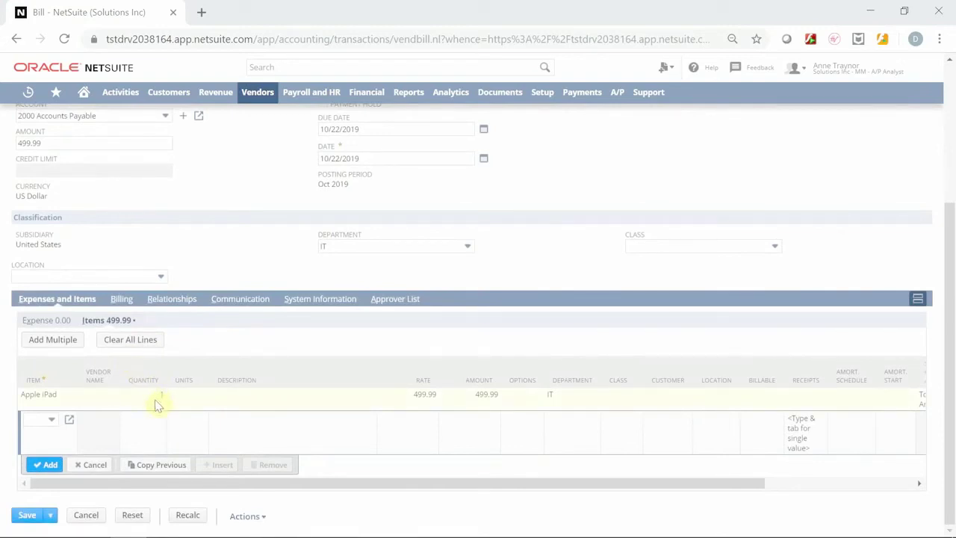
scroll(156, 402, up, 3)
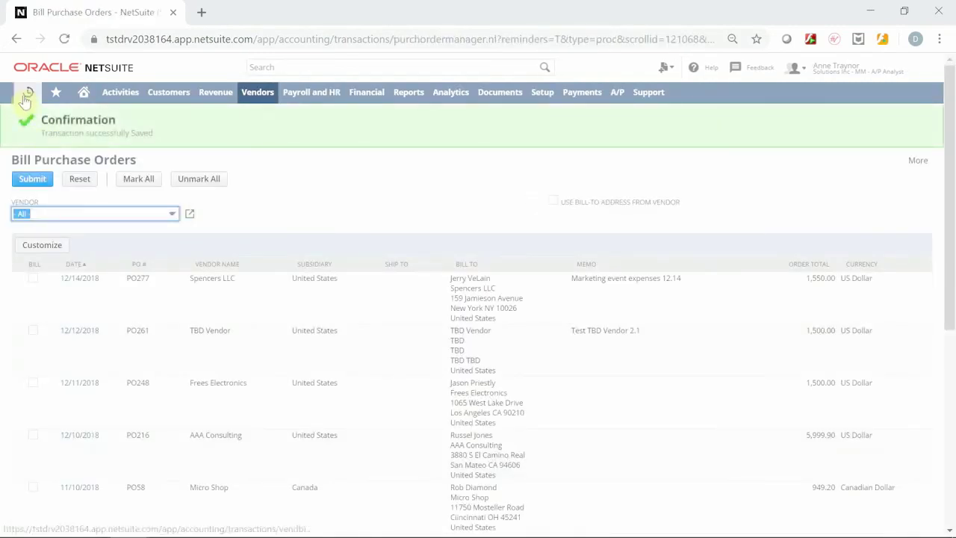
Open the newly saved ACOM Business Solutions bill from the recent records and view its GL impact in a separate browser tab
mouse_move(27, 92)
click(73, 139)
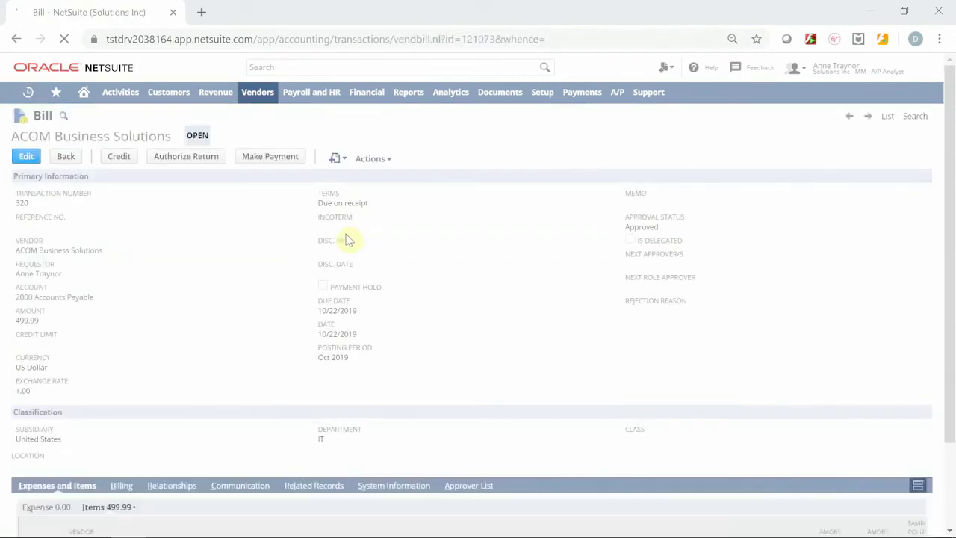
mouse_move(373, 158)
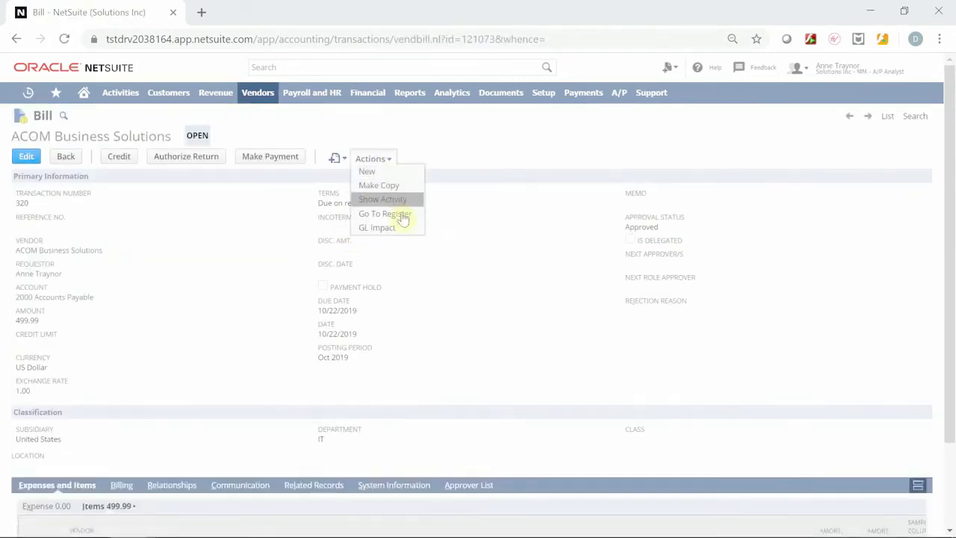
right_click(397, 233)
click(422, 239)
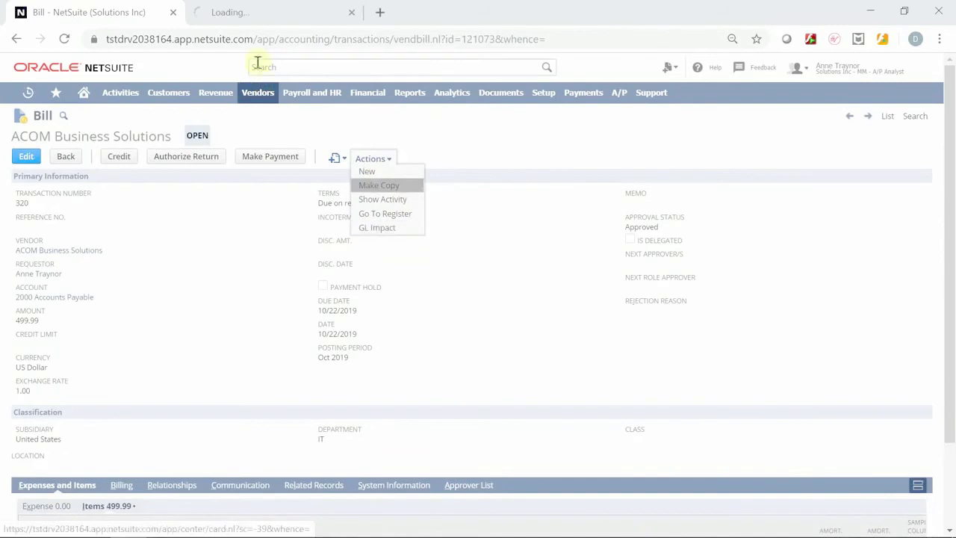
click(250, 21)
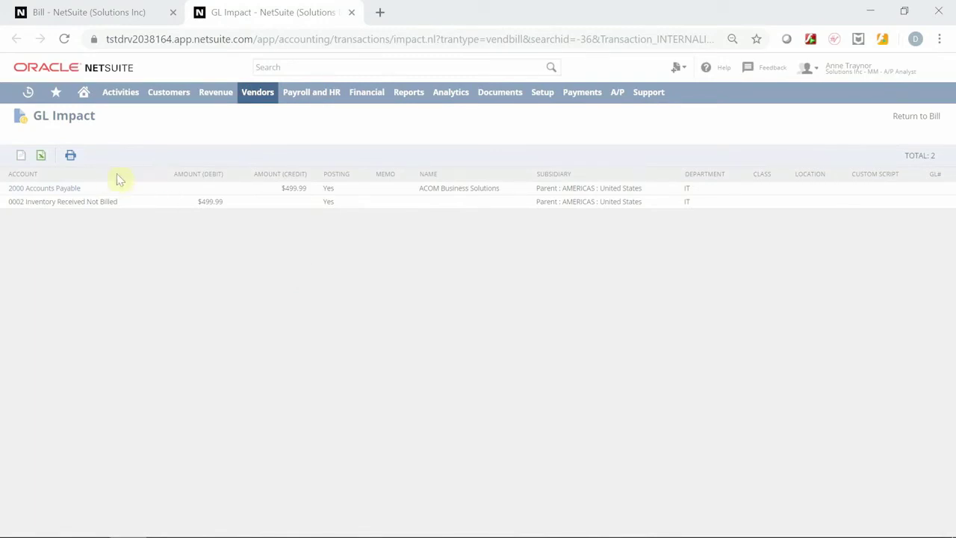
Make a payment from the ACOM Business Solutions bill, also applying it to the bill due 9/2/2019, and save the bill payment
click(96, 12)
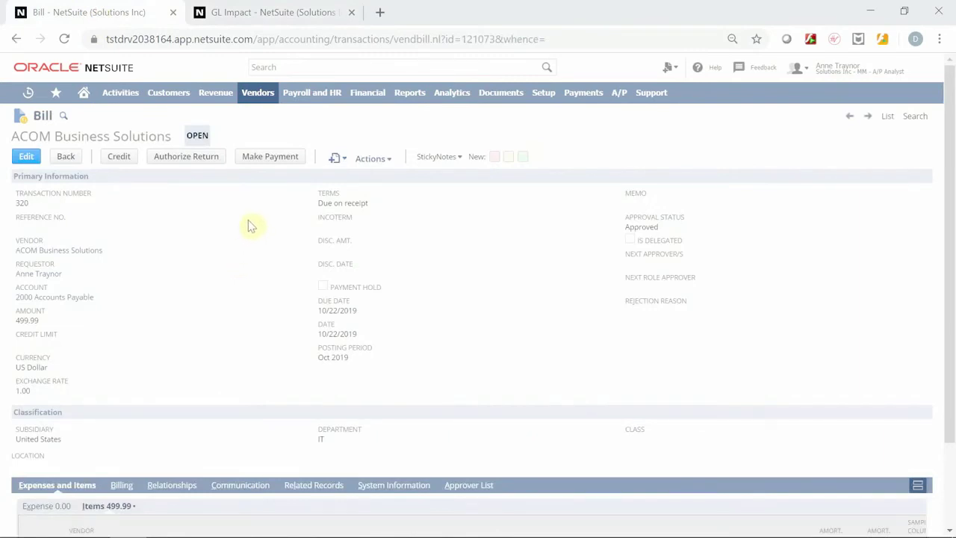
click(265, 158)
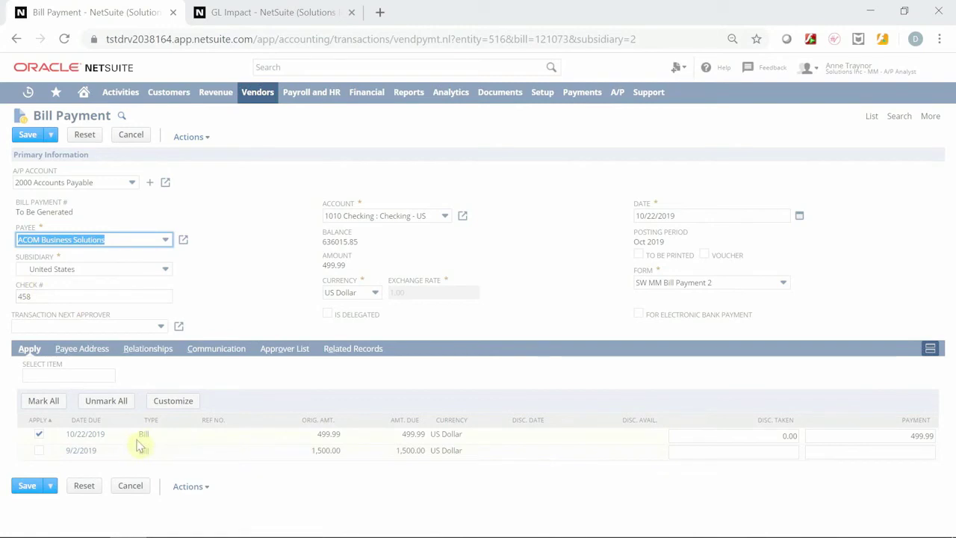
click(39, 450)
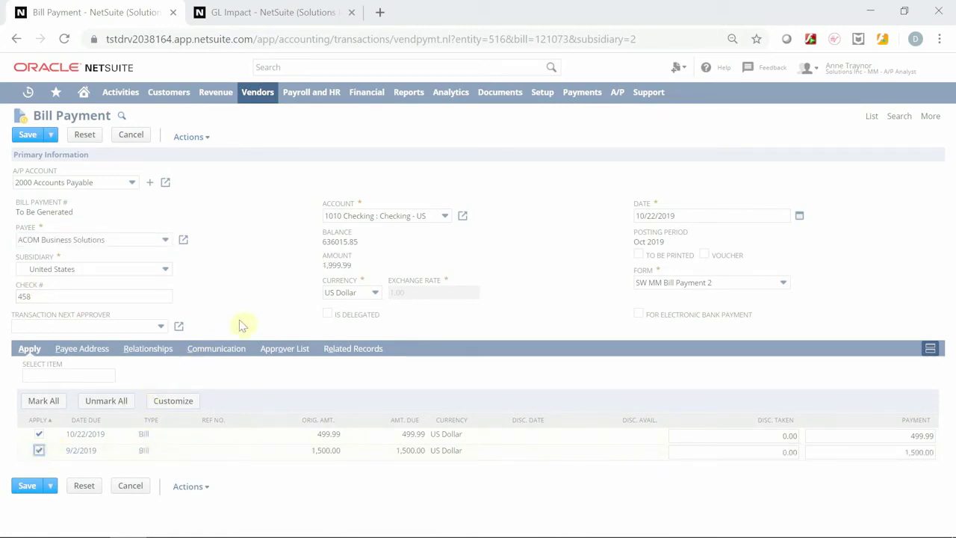
click(29, 134)
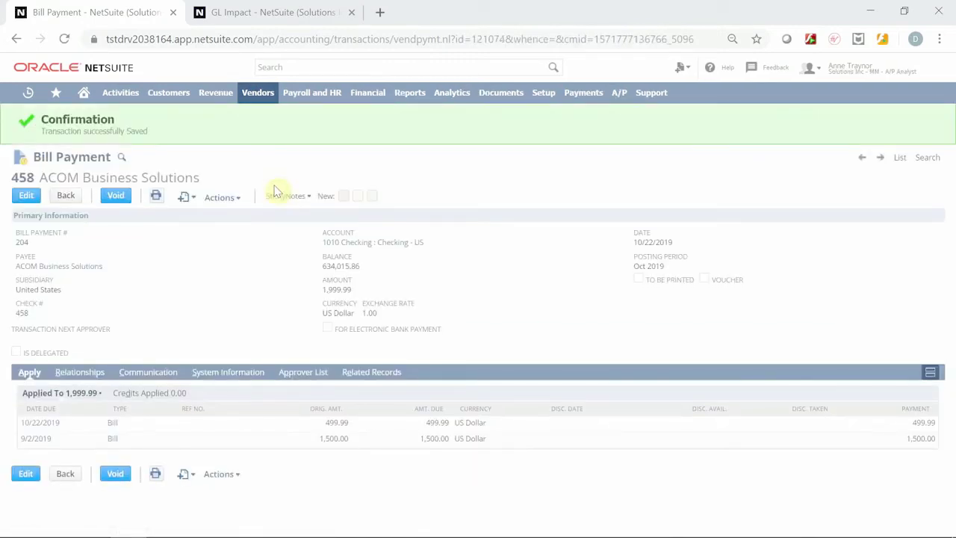
Open the bill due 10/22/2019 from the saved payment to check its status, and close the GL Impact page
click(278, 194)
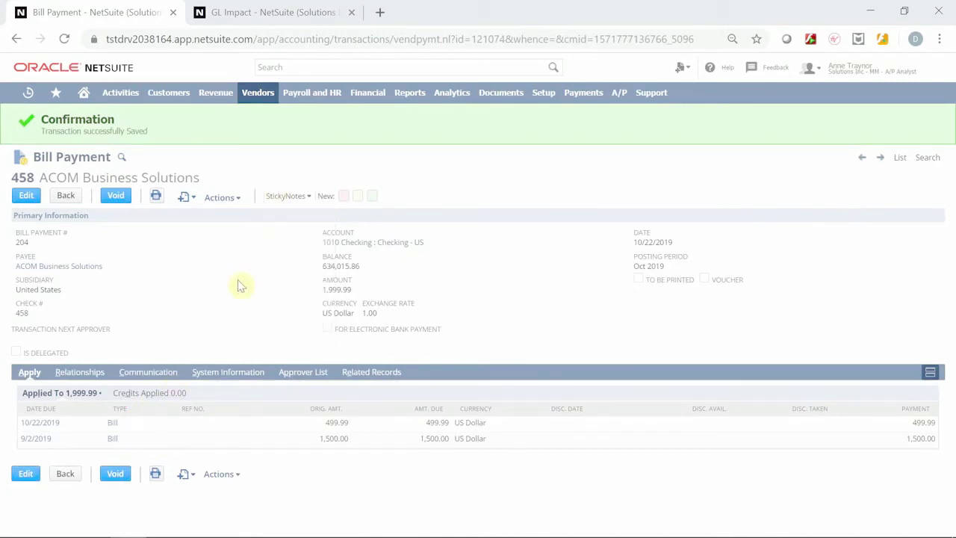
click(113, 422)
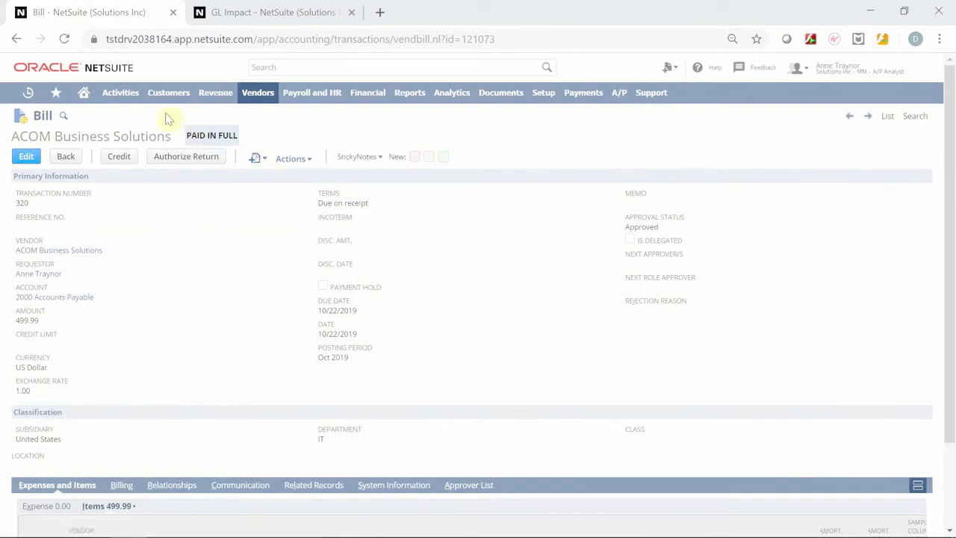
click(350, 13)
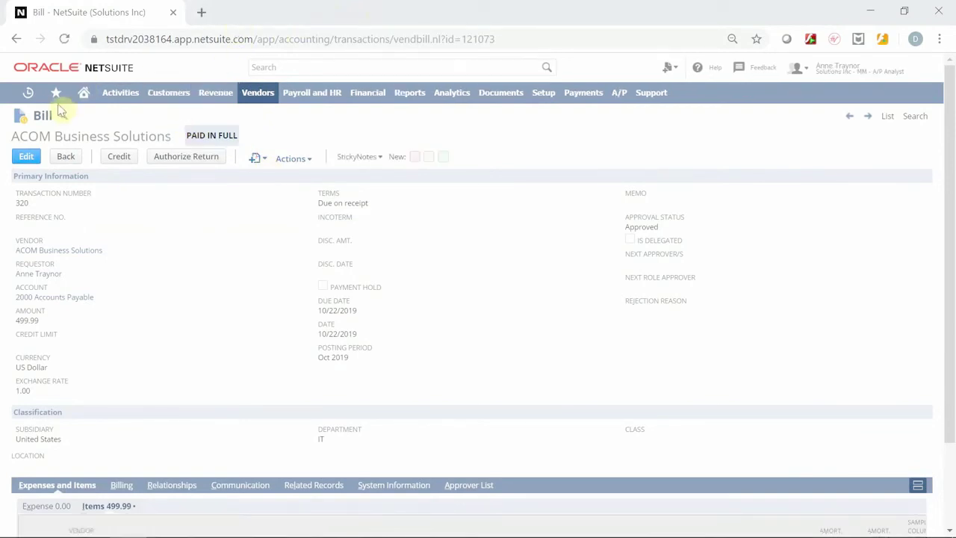
Open the A/P Aging Summary, Purchase by Vendor Summary and Purchase by Item Summary shortcuts in separate tabs, and close the bill page
mouse_move(53, 96)
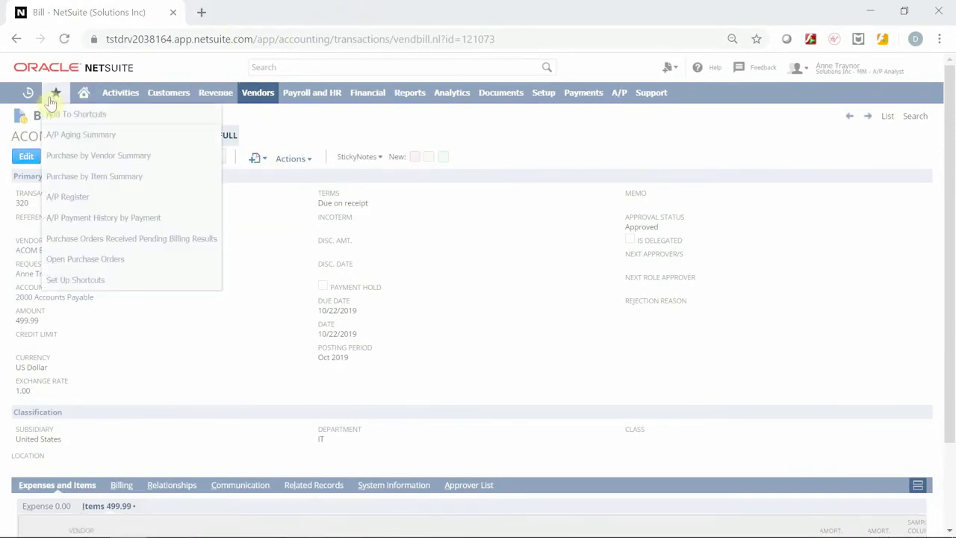
middle_click(59, 134)
middle_click(70, 156)
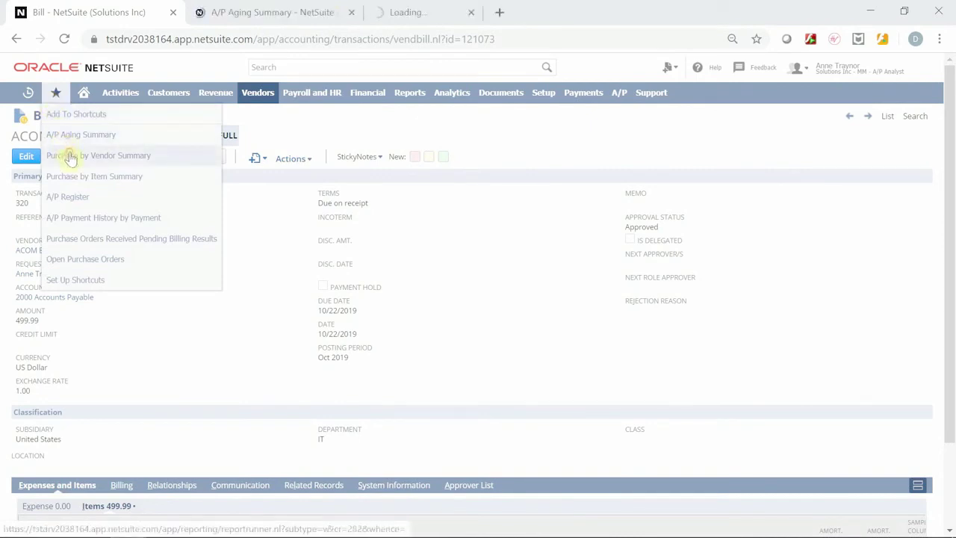
middle_click(81, 176)
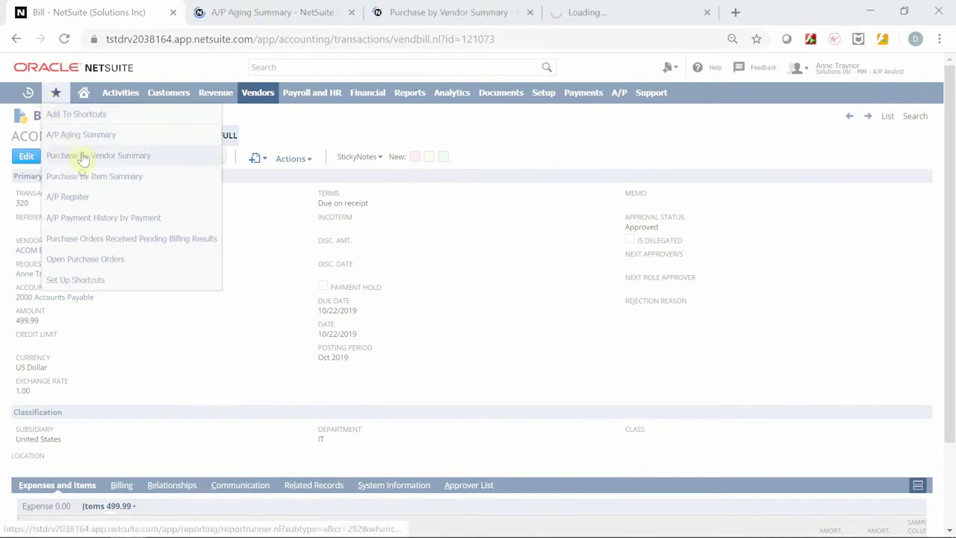
click(173, 12)
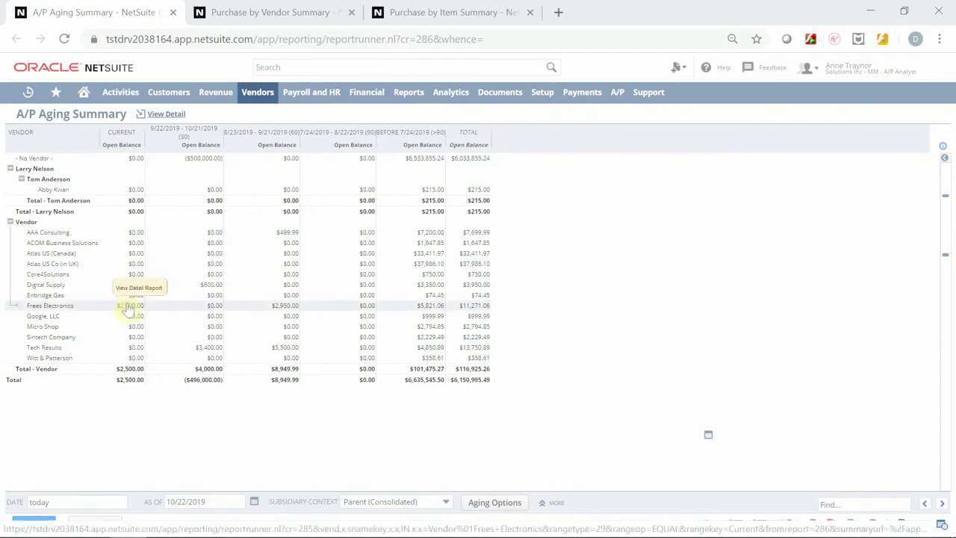
Drill into the ACOM Business Solutions total in Purchase by Vendor Summary, and switch to the Purchase by Item Summary report
click(221, 13)
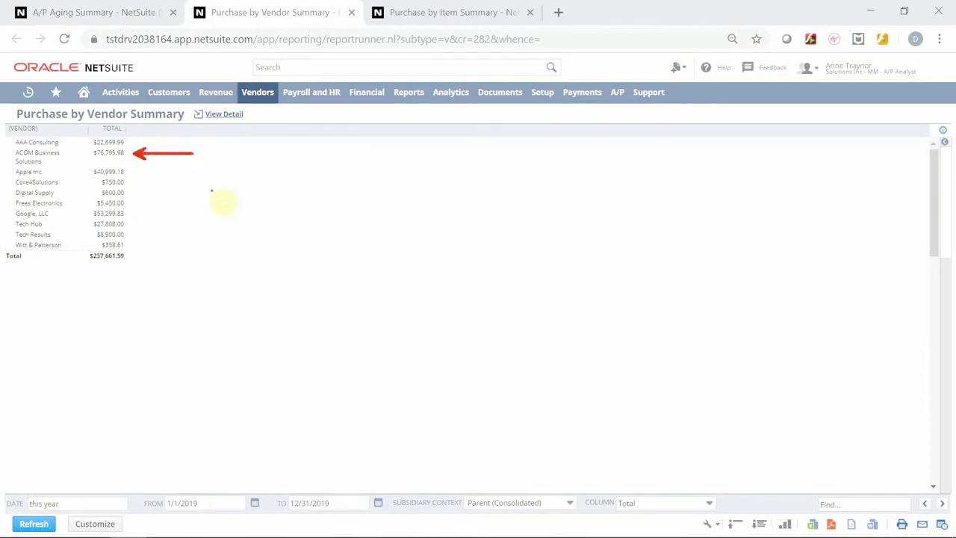
click(117, 153)
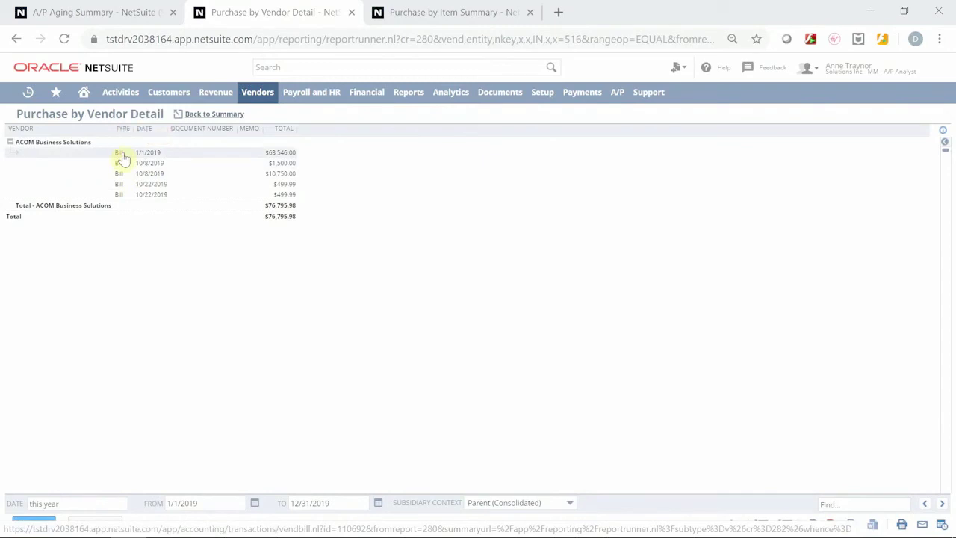
click(378, 15)
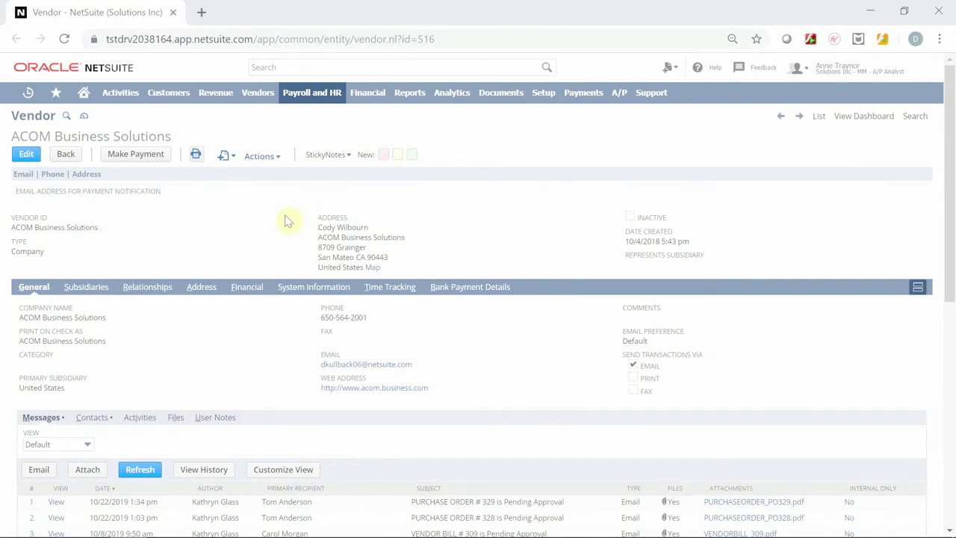
Review the ACOM Business Solutions vendor record and open its vendor dashboard
scroll(286, 221, down, 1)
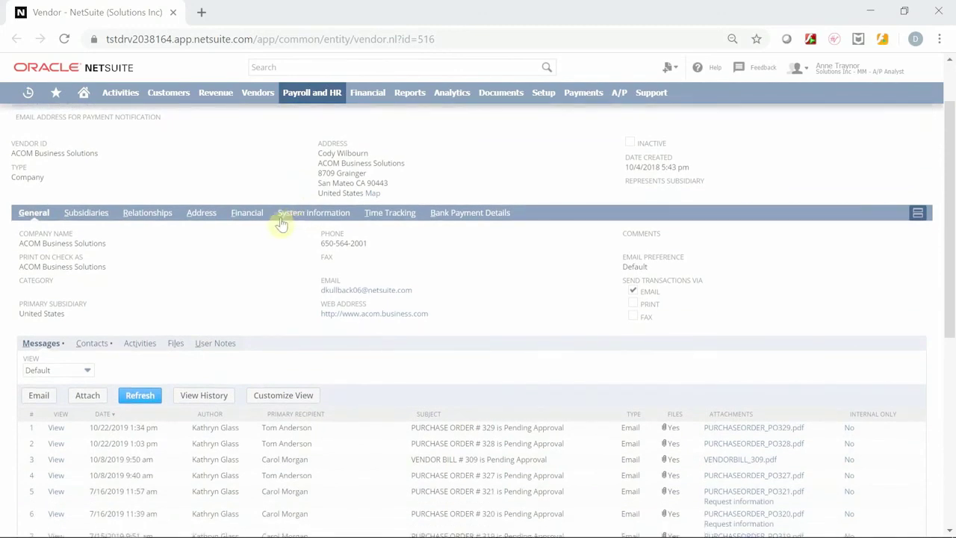
scroll(265, 233, up, 1)
scroll(267, 243, up, 1)
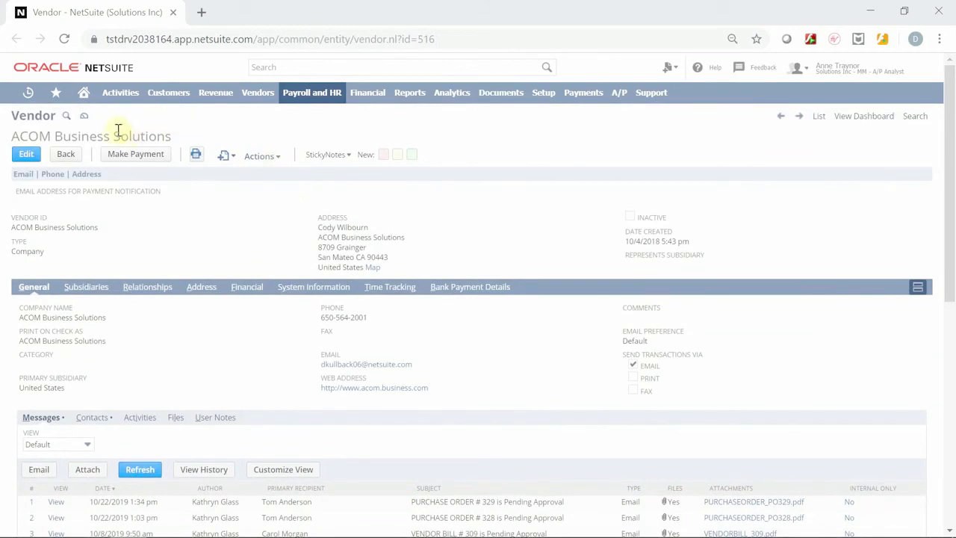
click(85, 117)
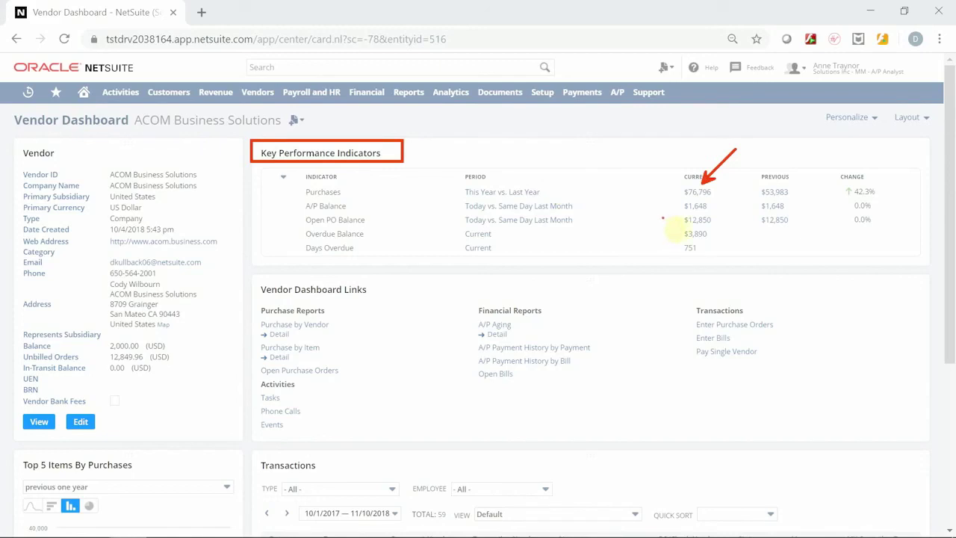
Examine the vendor dashboard's key performance indicators, purchase report links, transactions list and Top 5 Items By Purchases chart
drag(677, 214, 719, 227)
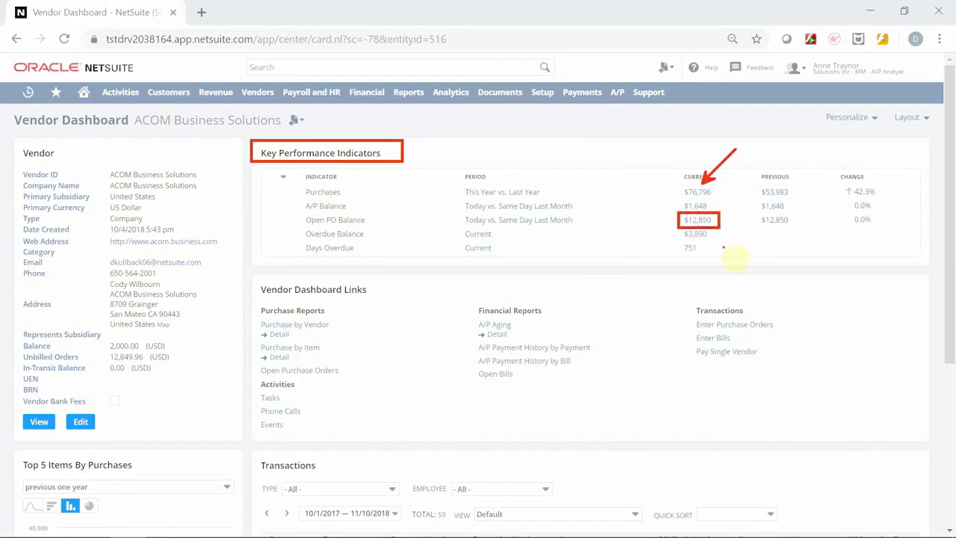
key(Escape)
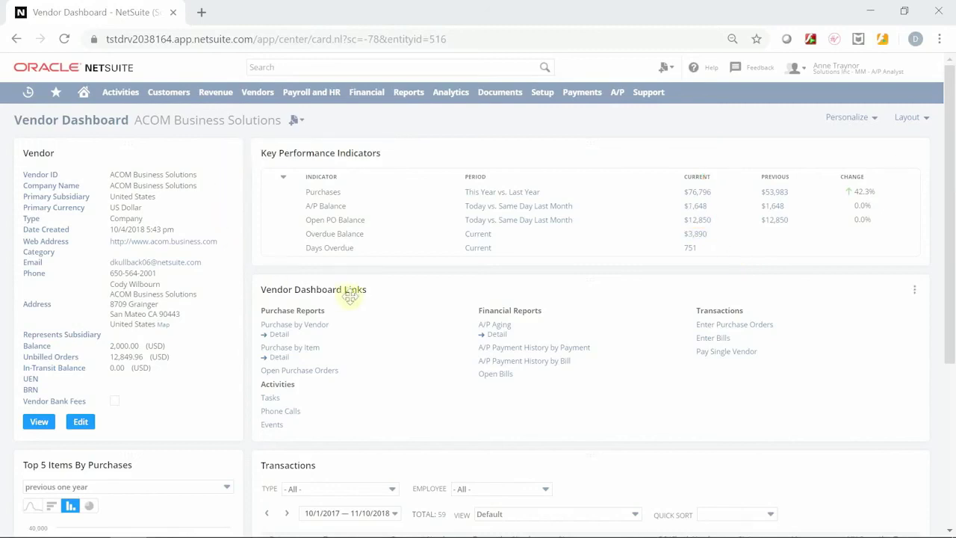
key(ctrl+shift+d)
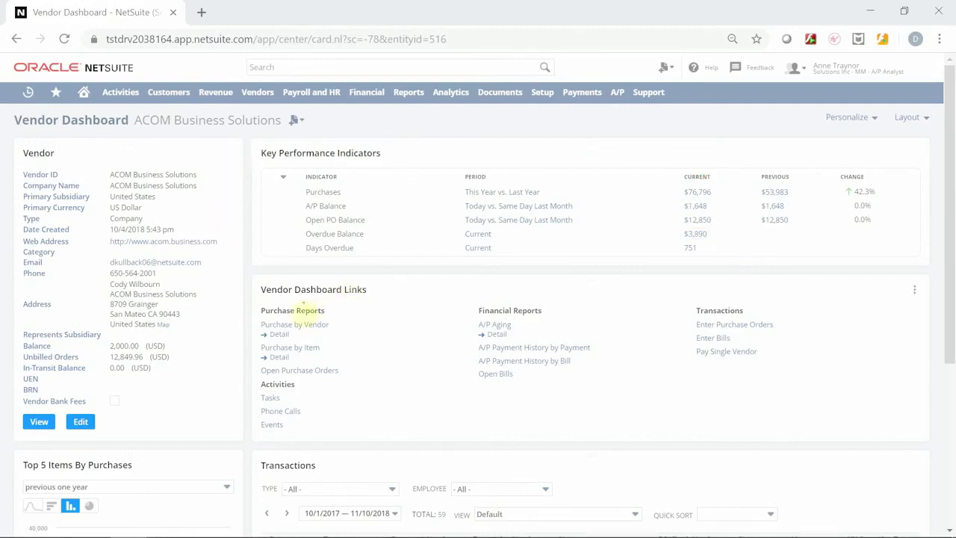
drag(253, 303, 350, 380)
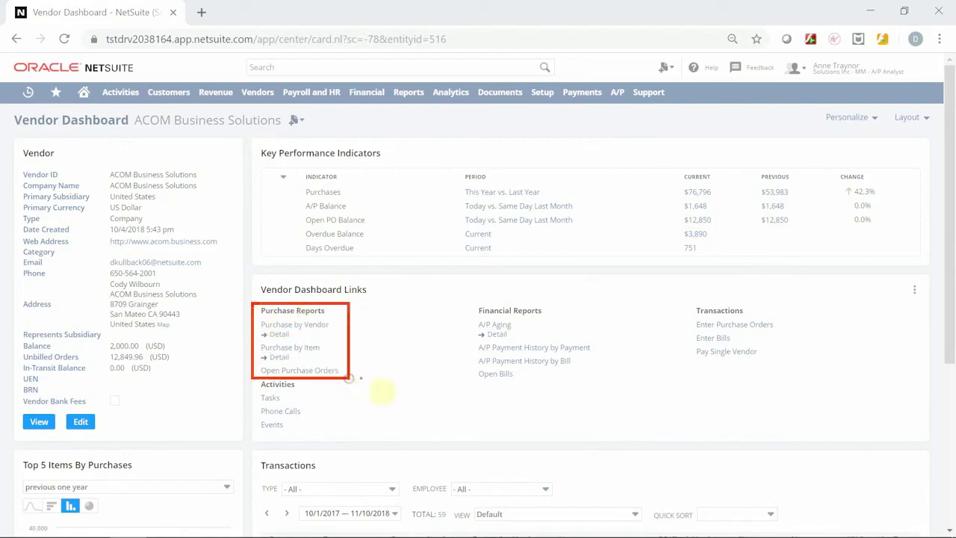
key(Escape)
scroll(353, 308, down, 1)
scroll(354, 308, down, 3)
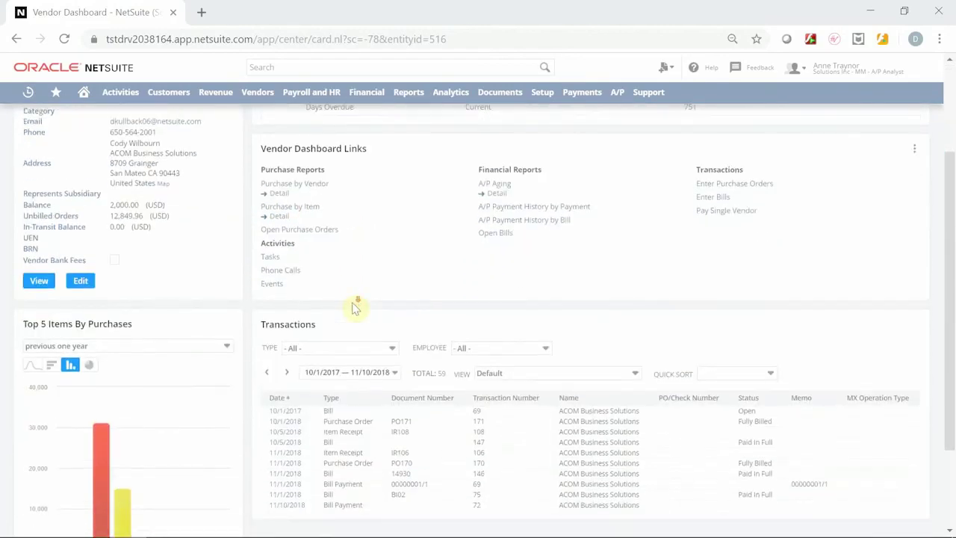
click(352, 309)
scroll(360, 321, down, 1)
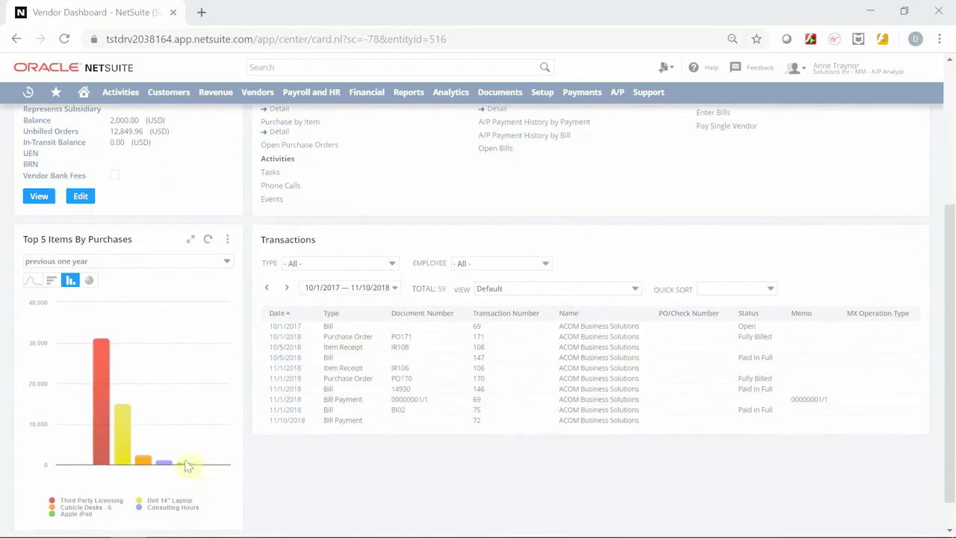
mouse_move(151, 464)
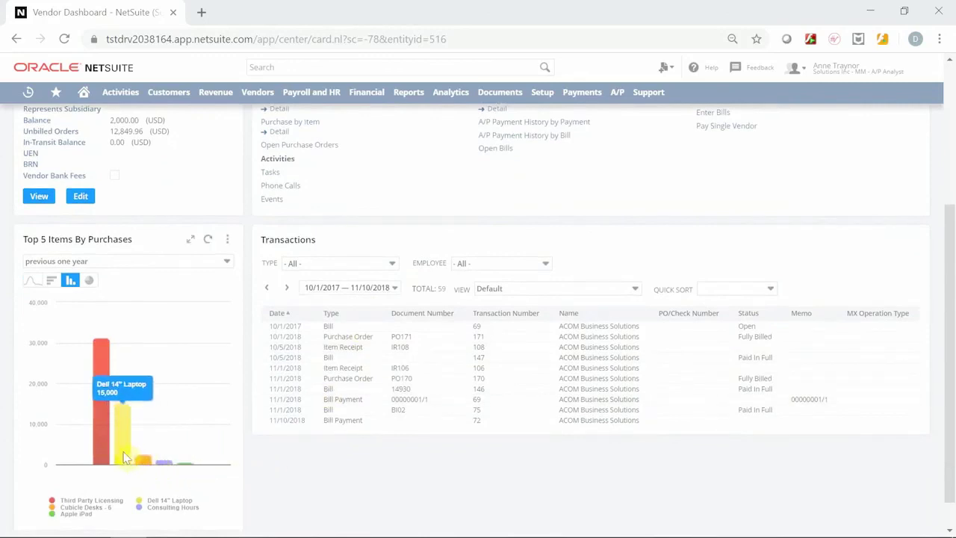
mouse_move(103, 435)
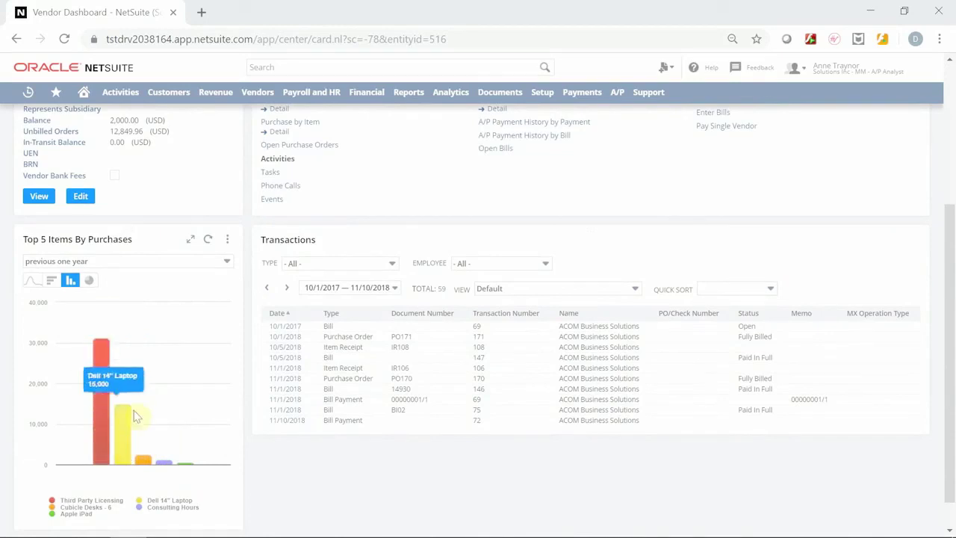
scroll(209, 380, up, 3)
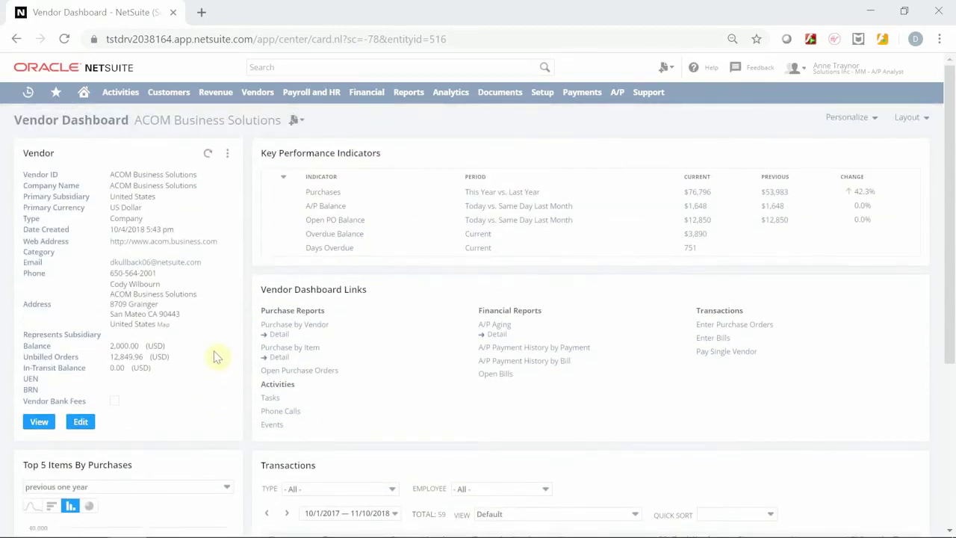